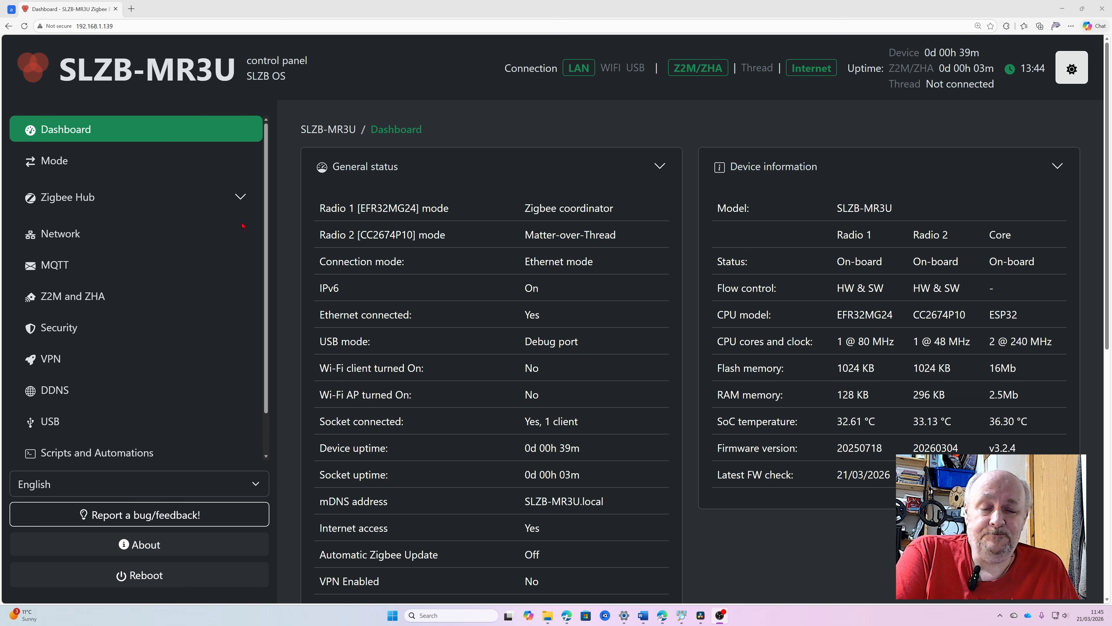
Check for SLZB OS updates in the firmware update settings and flash firmware v3.2.6.dev2.
scroll(243, 226, down, 1)
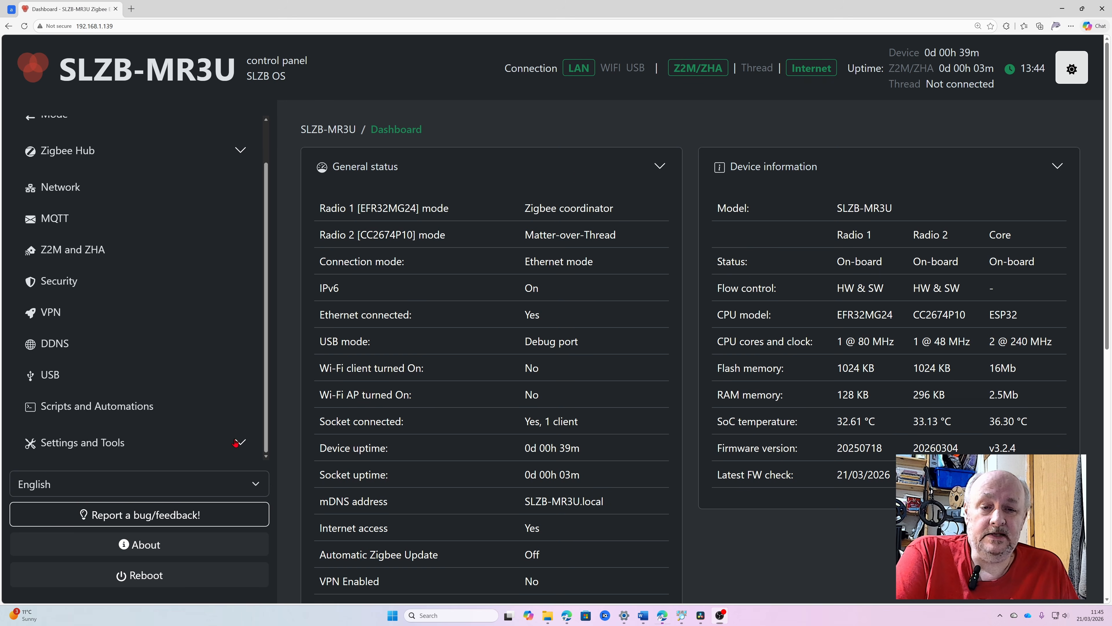
click(216, 431)
scroll(216, 417, down, 3)
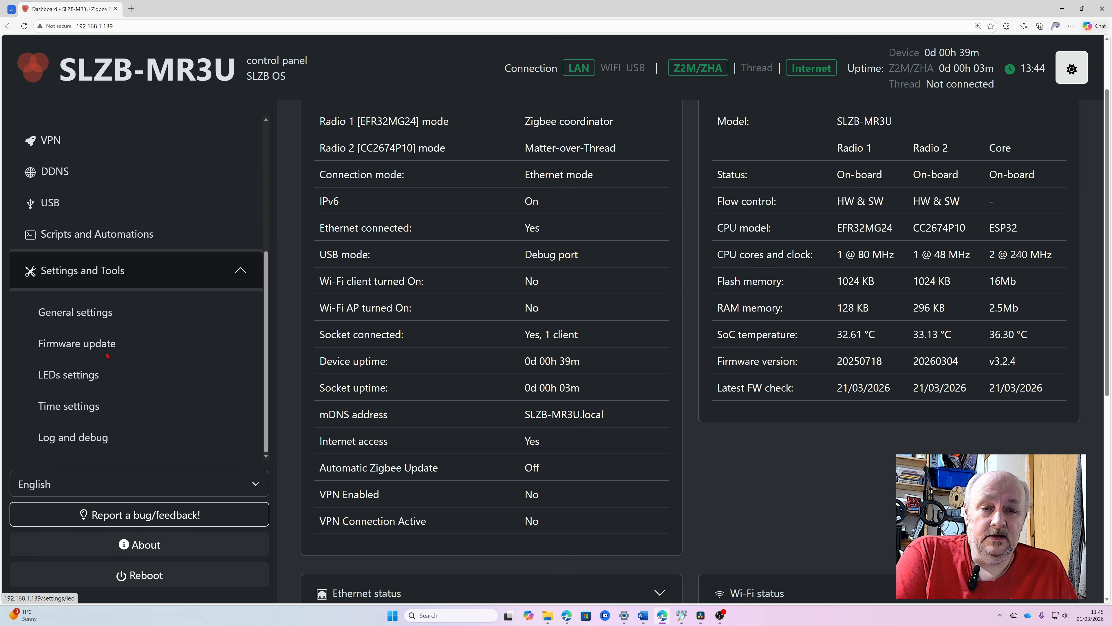
click(100, 342)
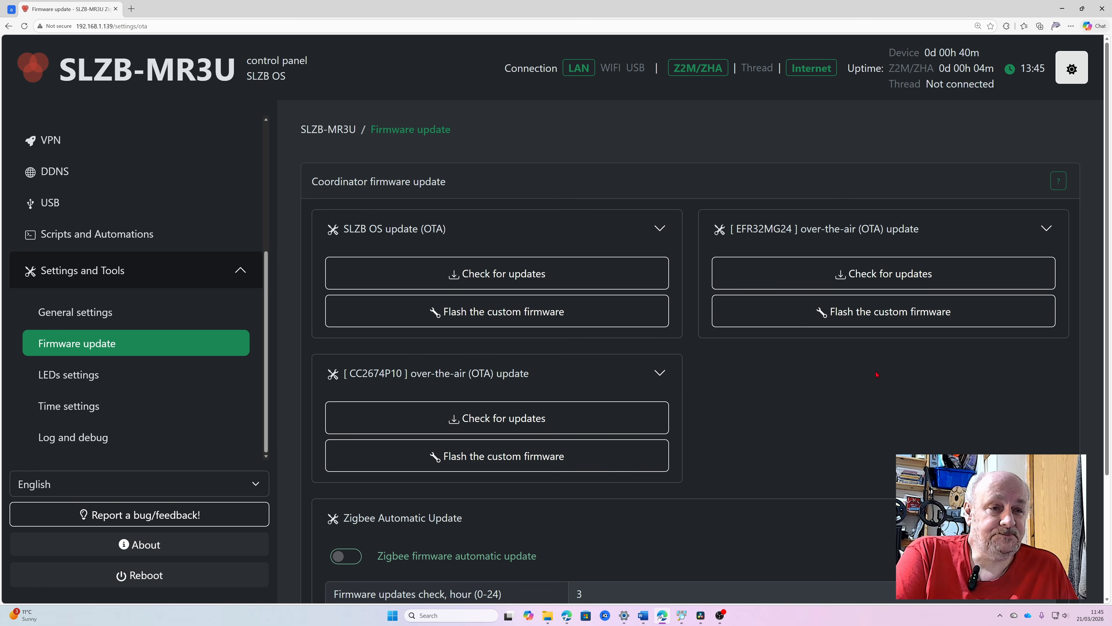
click(521, 278)
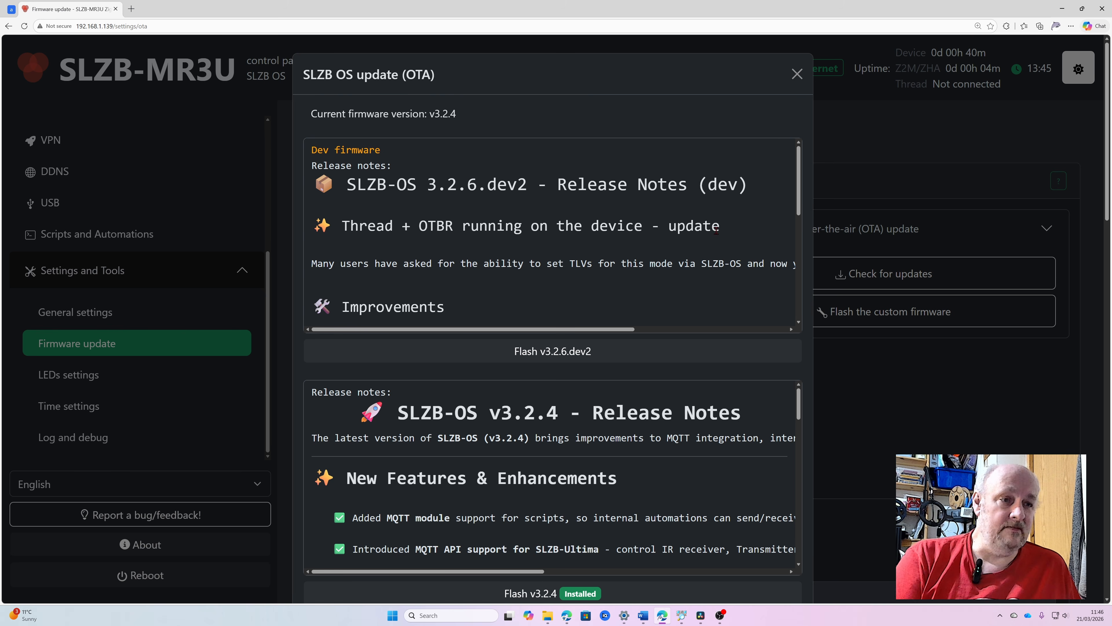
click(556, 353)
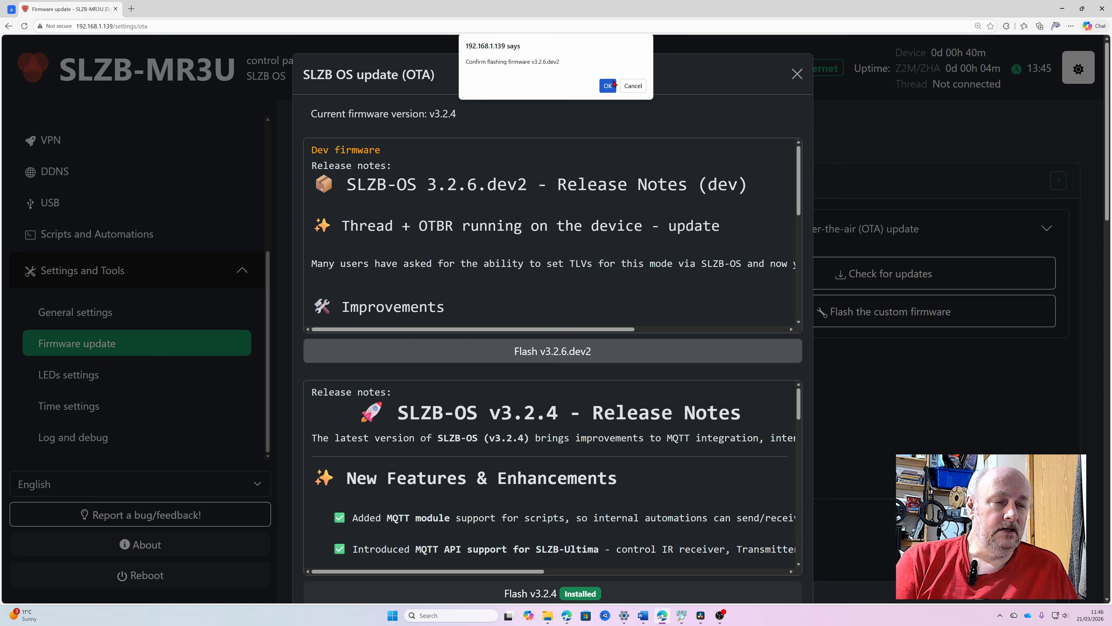
key(Return)
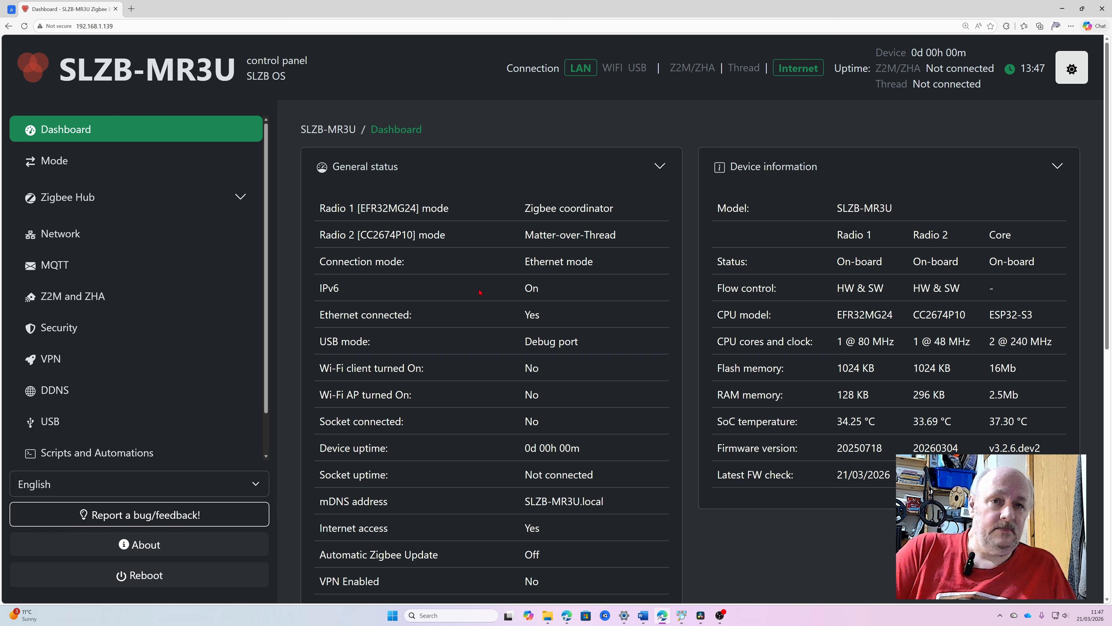
Enable Thread+OTBR running on device for Radio 2 (CC2674P10), selecting the OTBR REST API address in its notice before accepting.
click(134, 161)
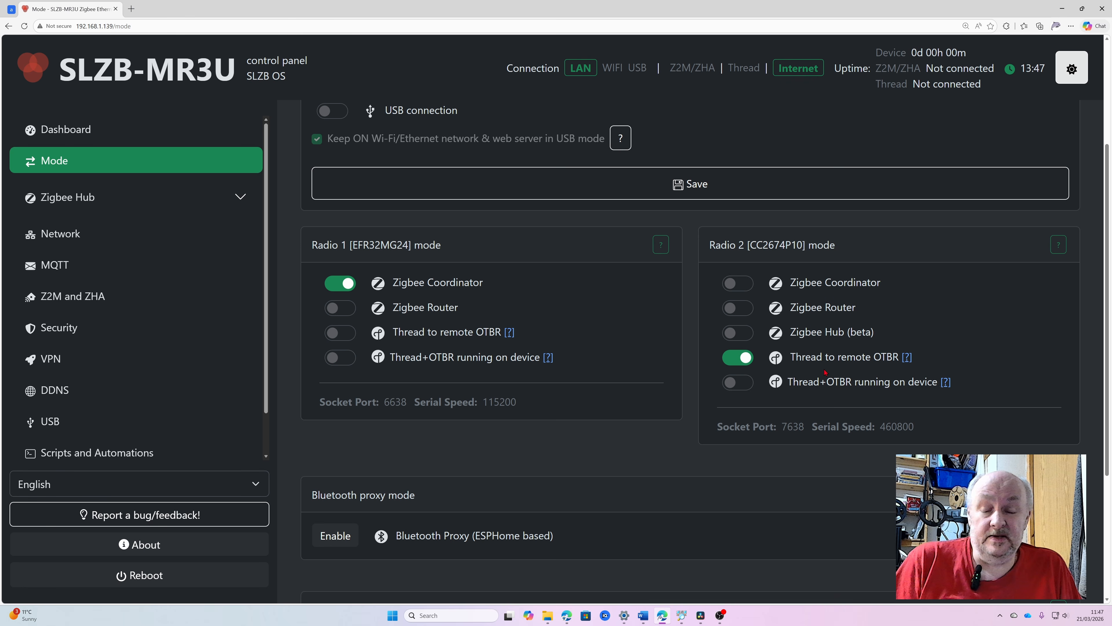
click(824, 380)
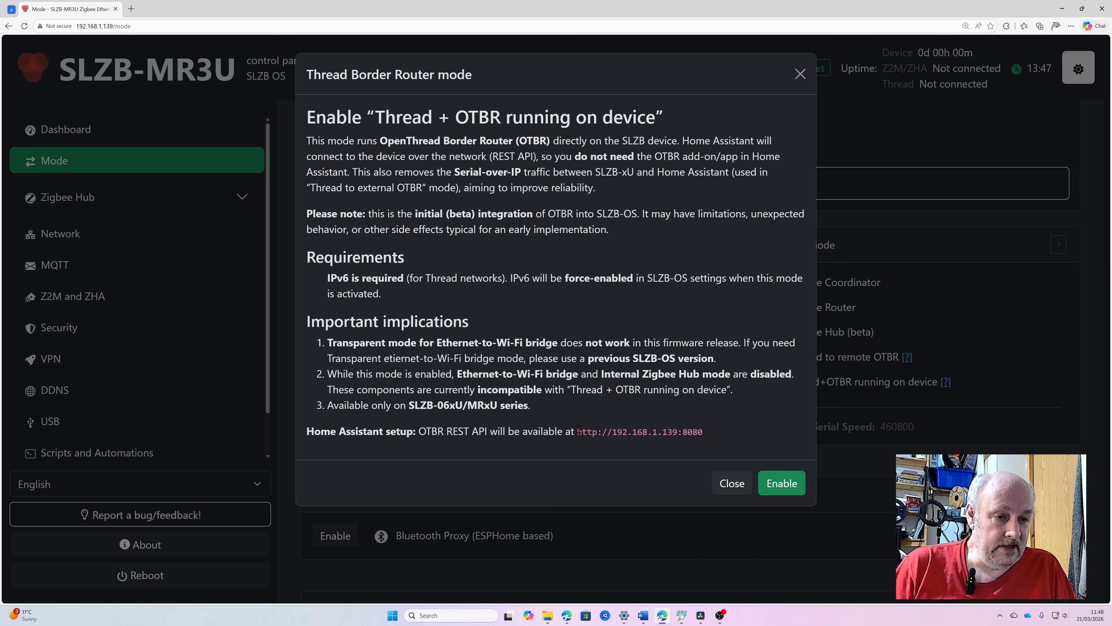
drag(577, 431, 703, 432)
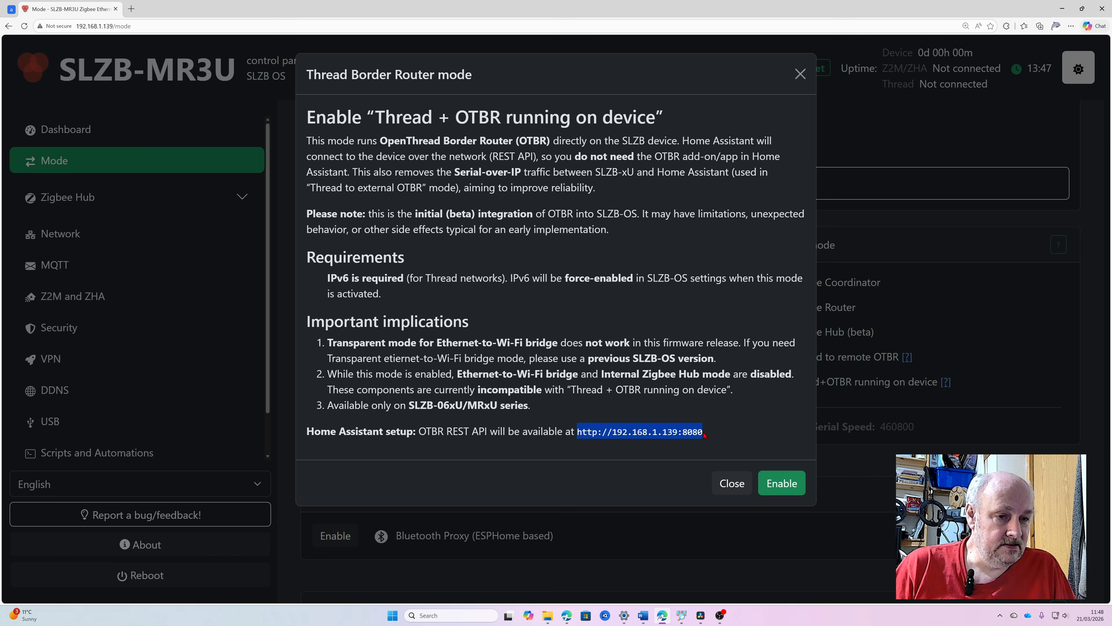
click(784, 482)
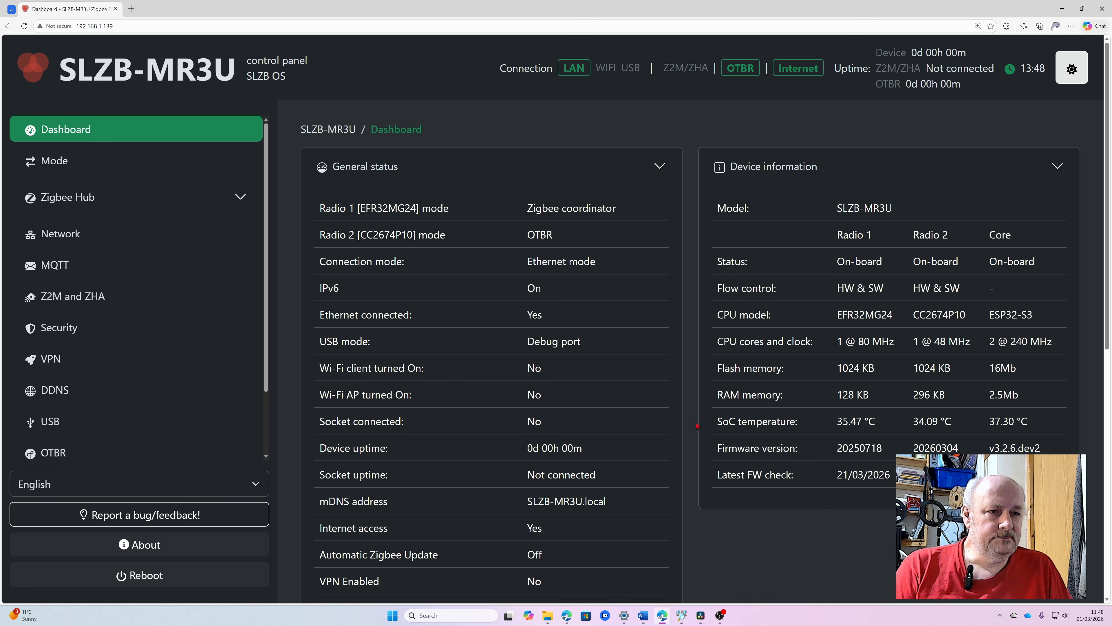
click(419, 214)
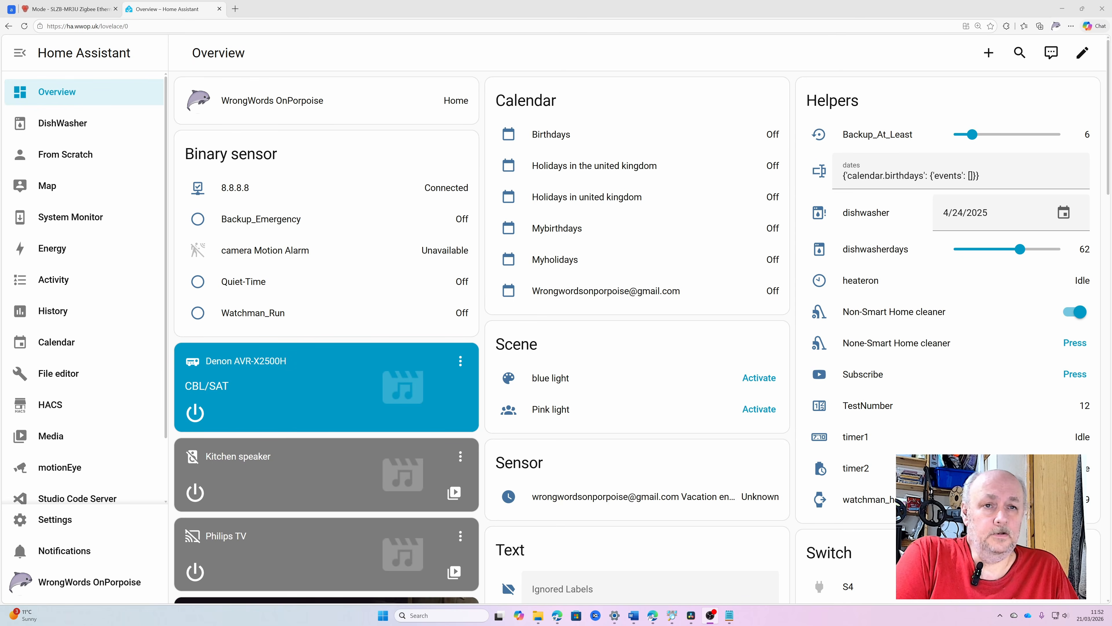
Switch to Home Assistant and open the integrations overview in the Devices & services settings.
scroll(116, 209, down, 5)
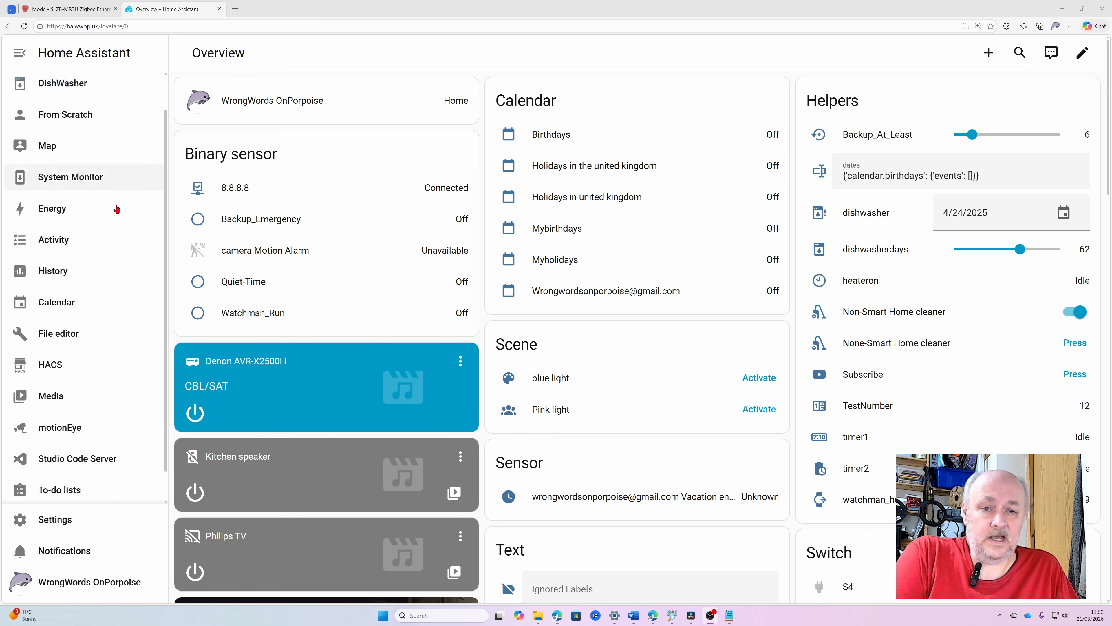
scroll(62, 517, down, 2)
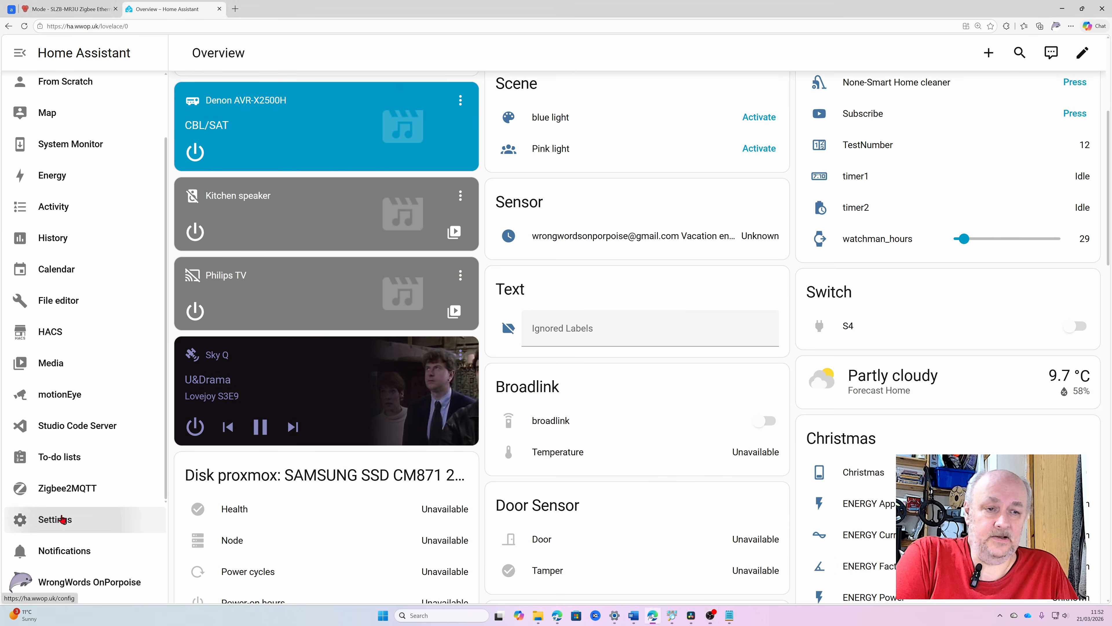
click(66, 521)
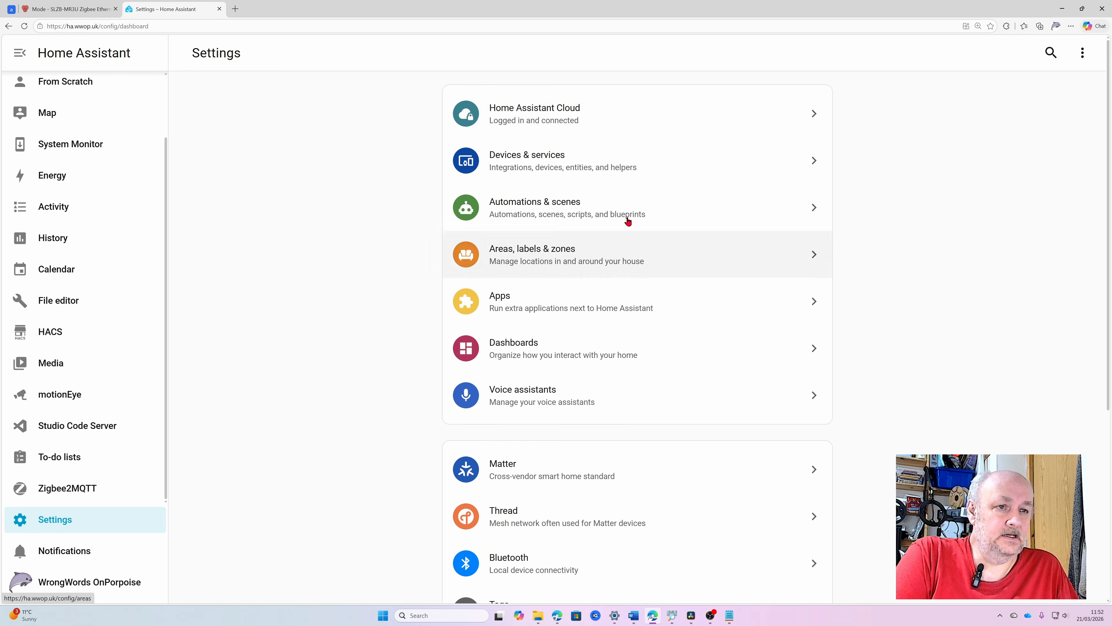
click(579, 166)
scroll(651, 216, down, 10)
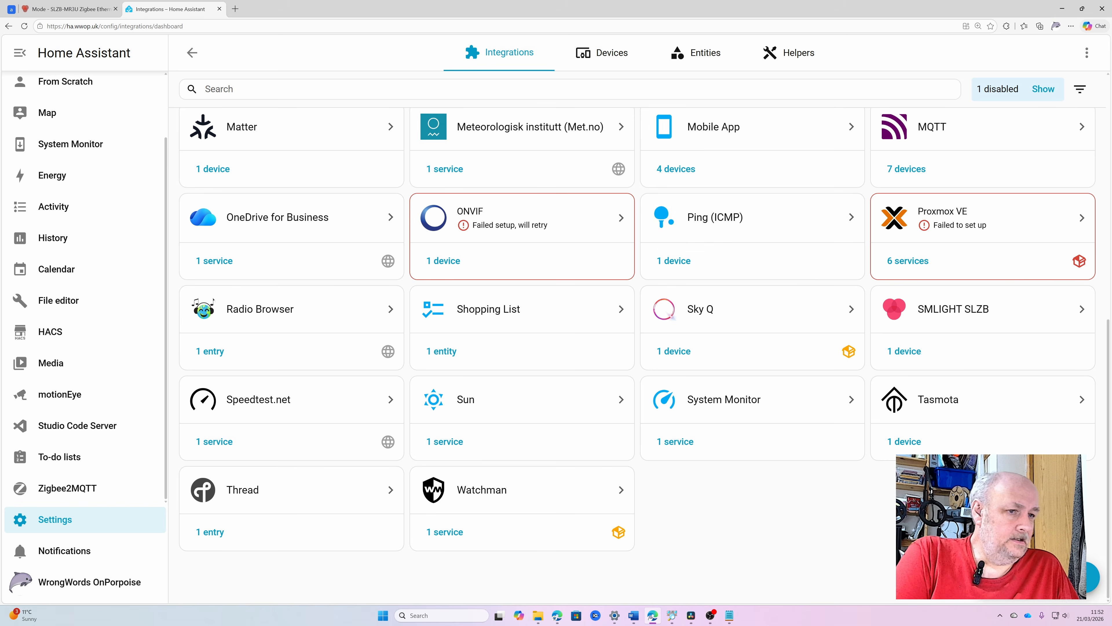
Start adding a new integration, search the brands for "open" and choose Open Thread Border Router.
click(1092, 577)
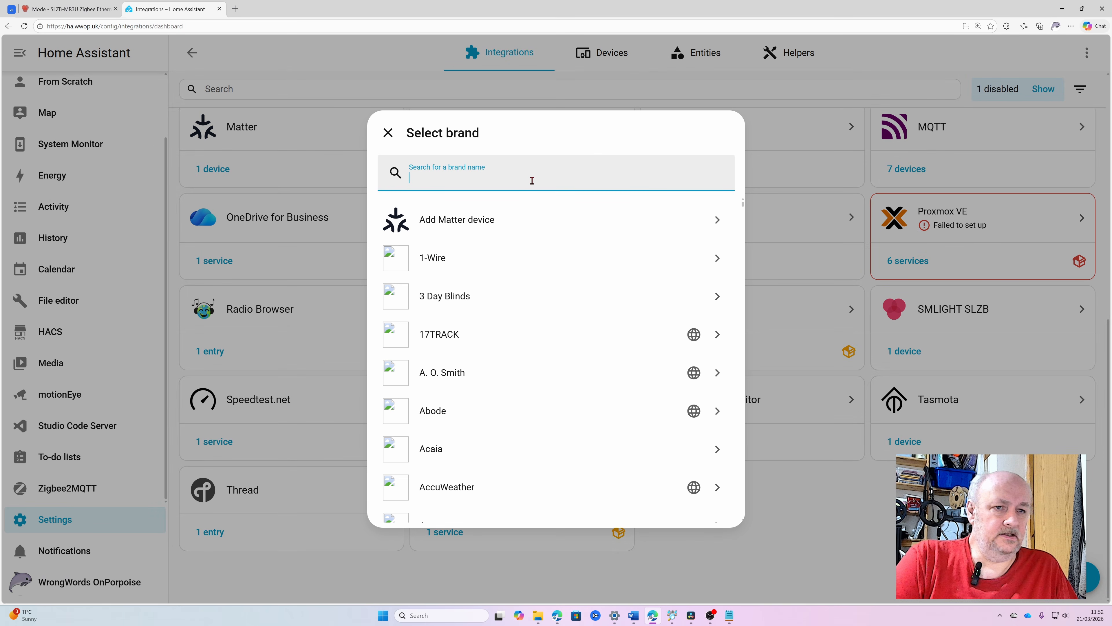
text(op)
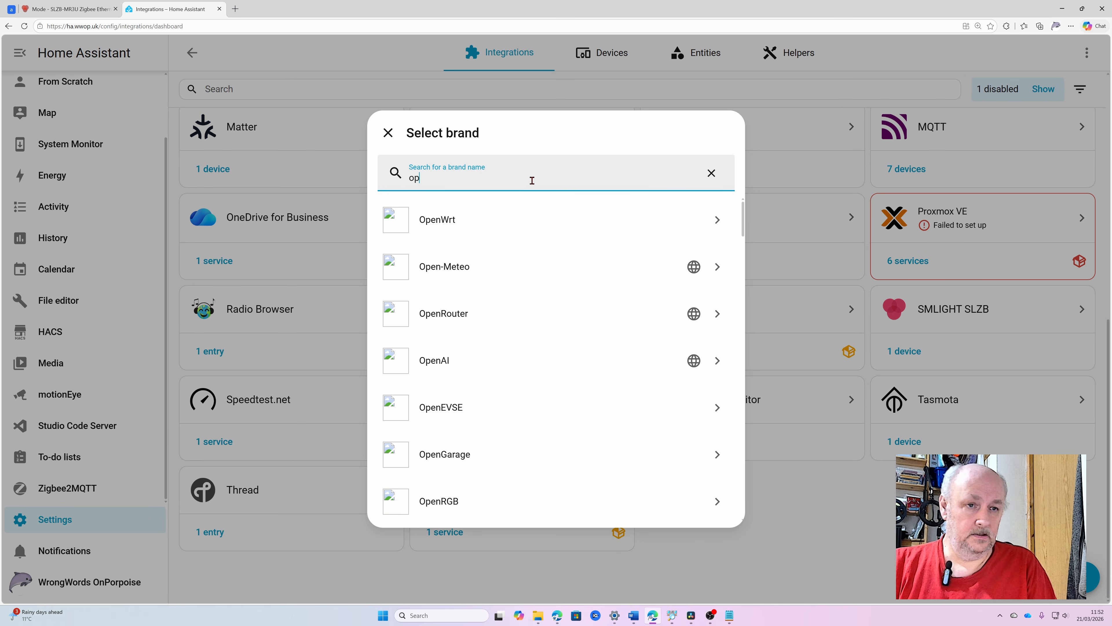
text(en)
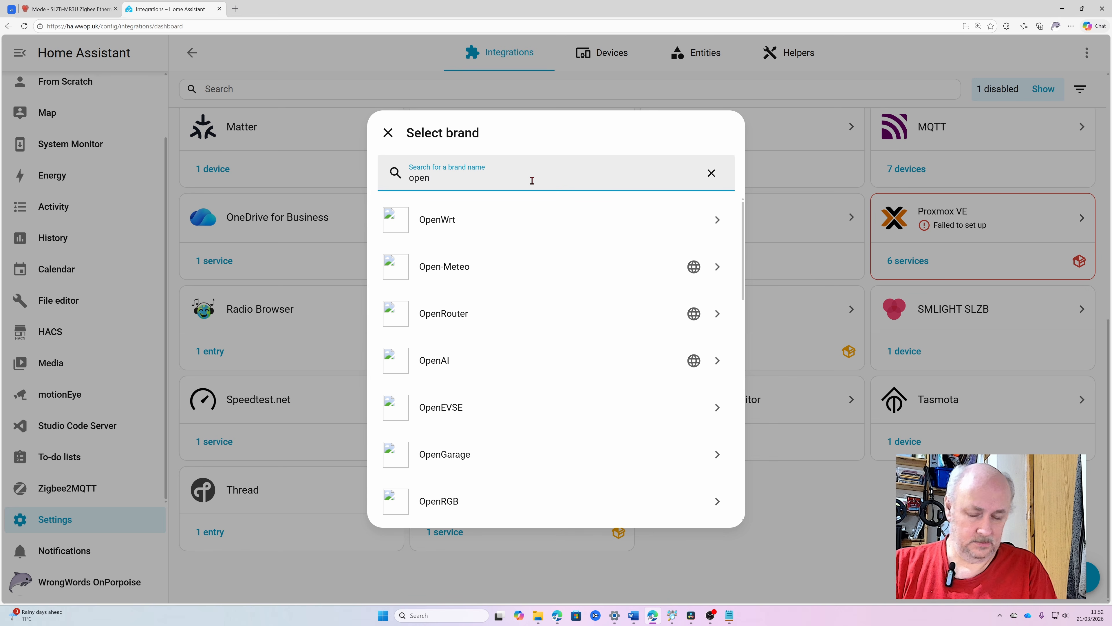
text( bor)
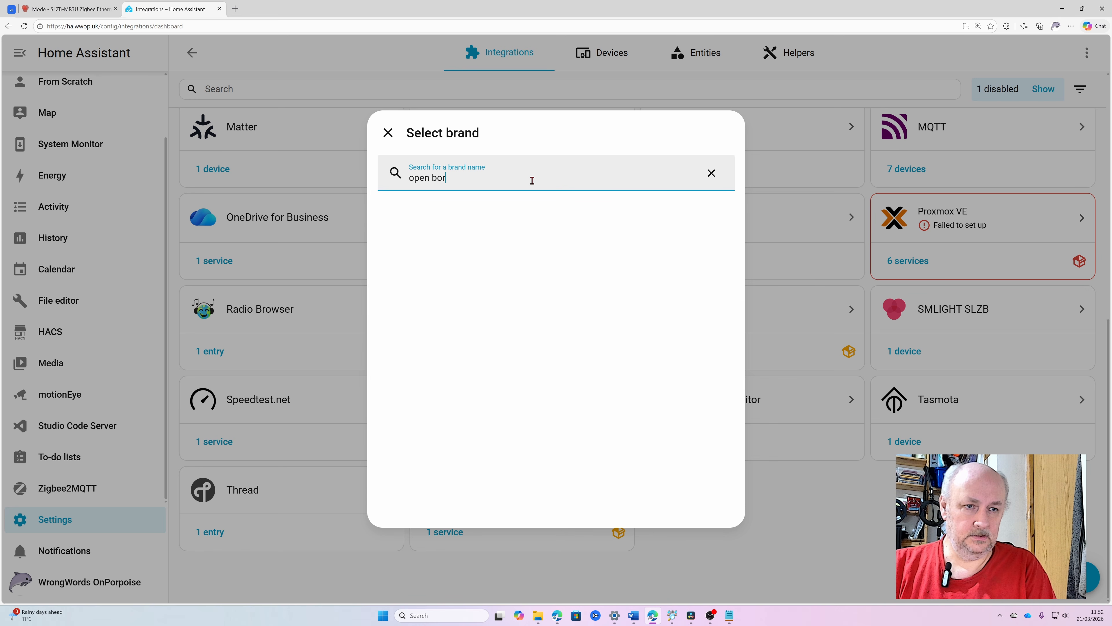
text(der)
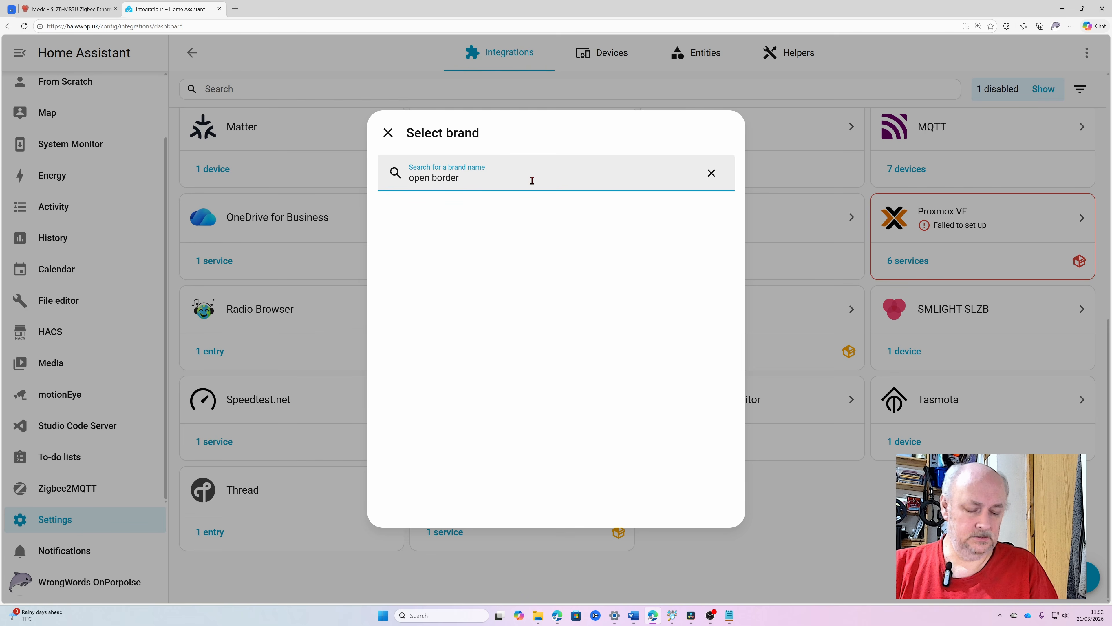
key(BackSpace)
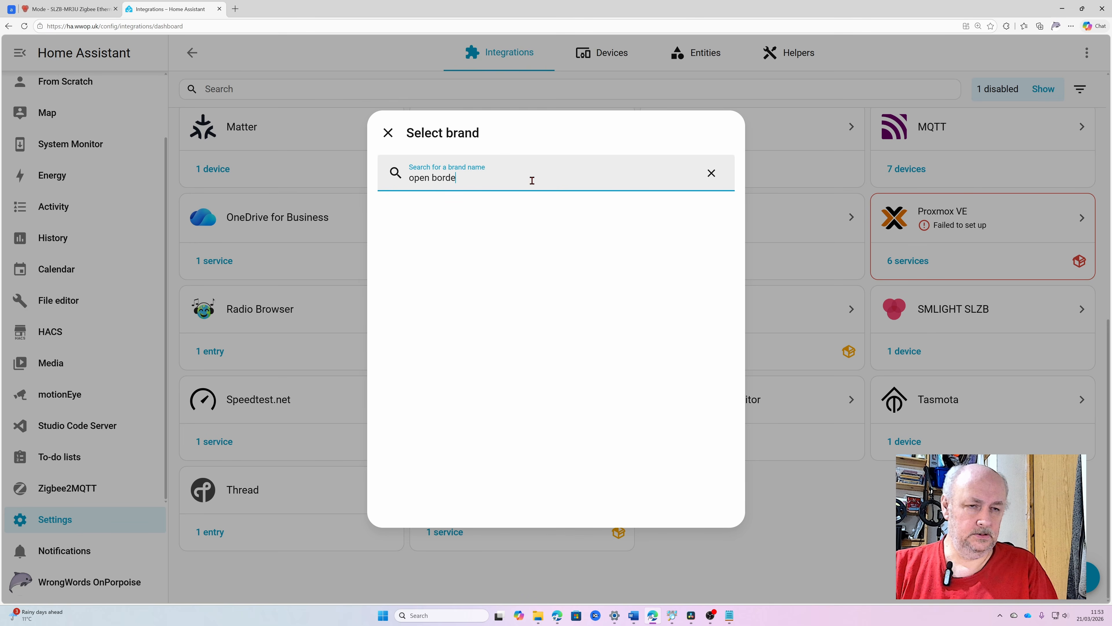
key(BackSpace)
key(BackSpace)
key(BackSpace)
key(BackSpace)
key(BackSpace)
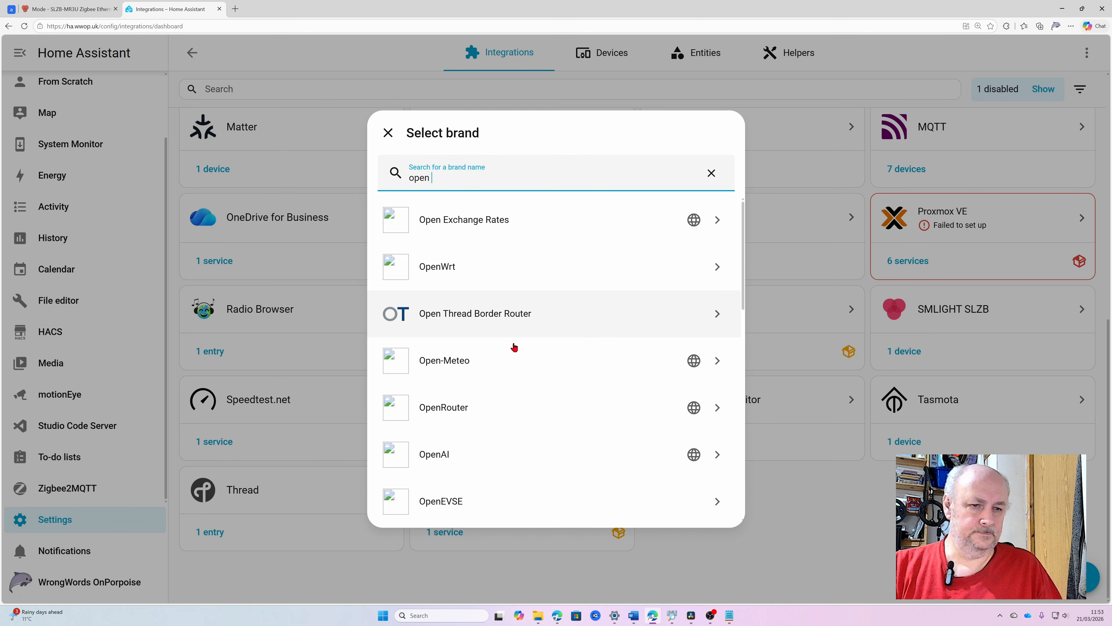
click(479, 323)
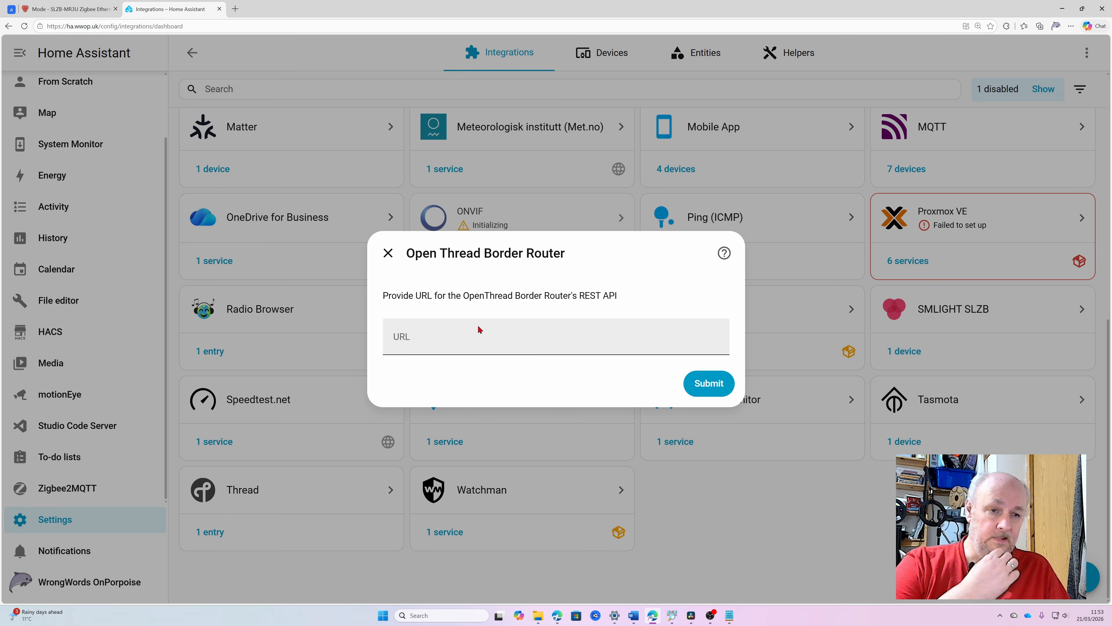
click(442, 344)
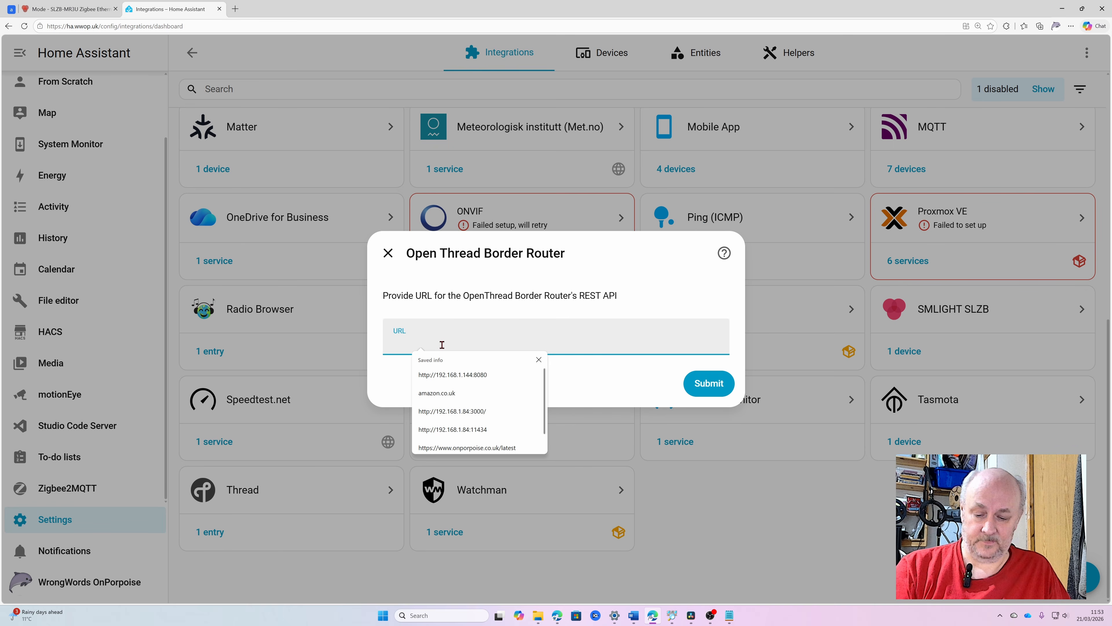
text(The winning lottery numbers are 1,2,3,4,5,6 7,8)
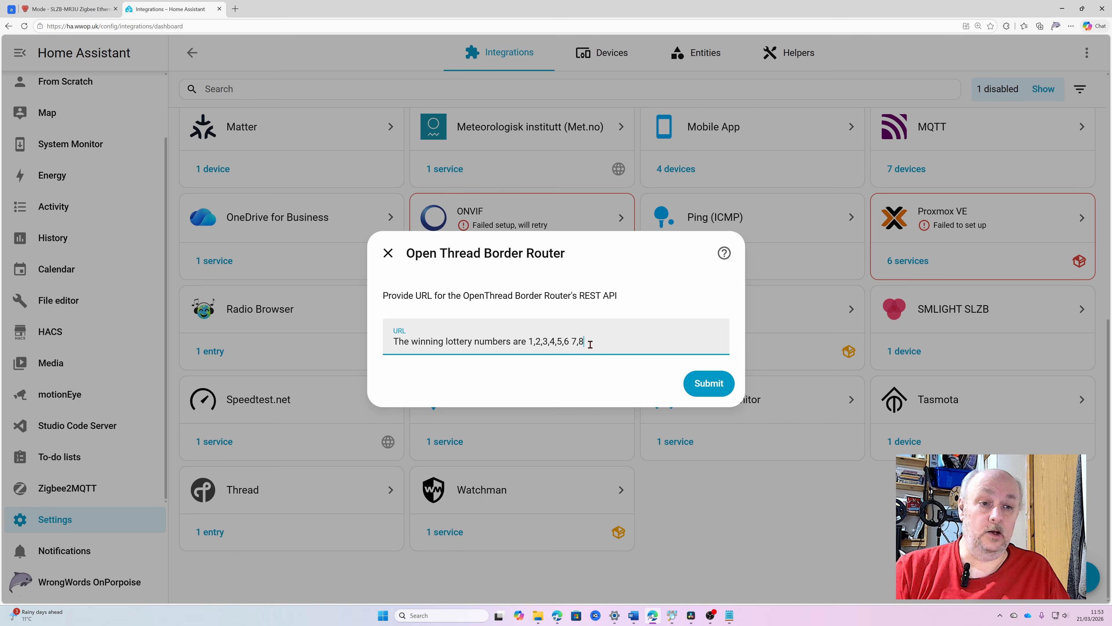
drag(590, 344, 394, 342)
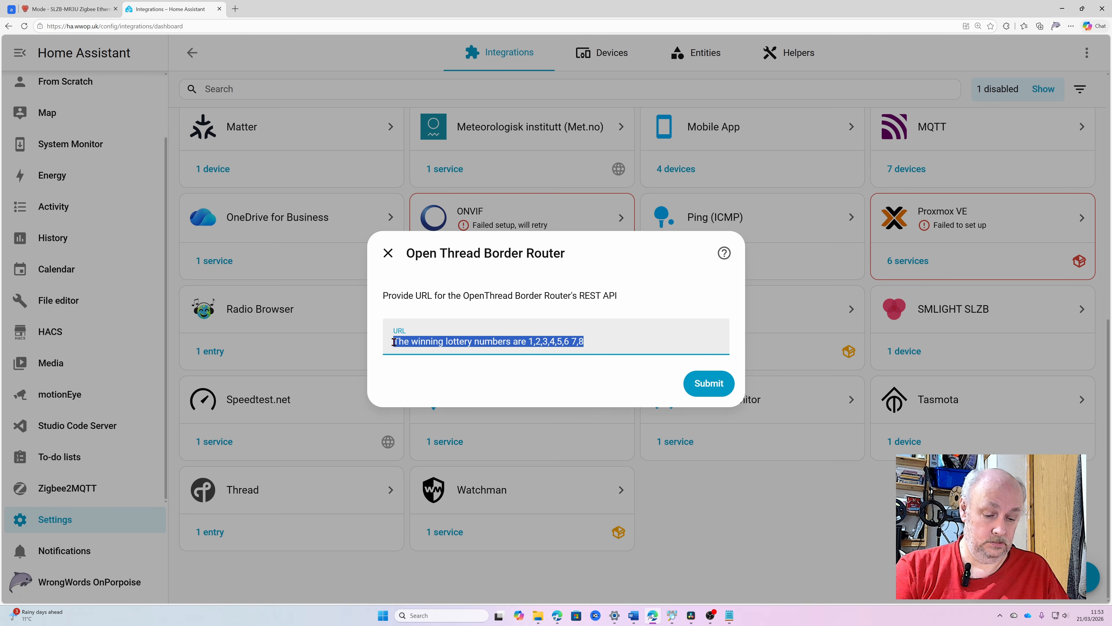
key(BackSpace)
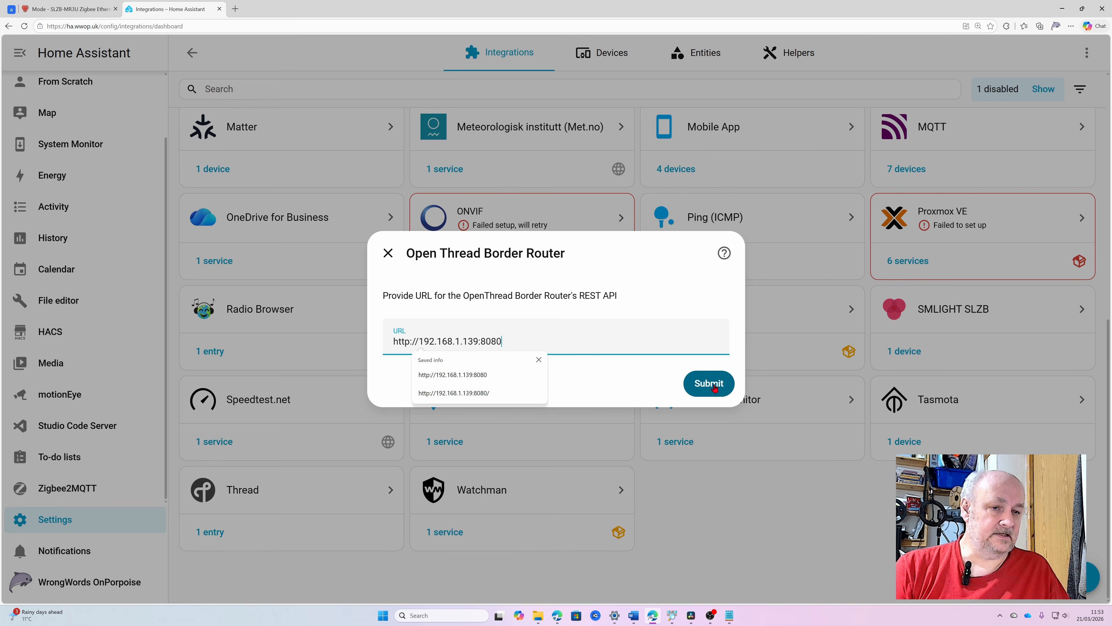
click(698, 393)
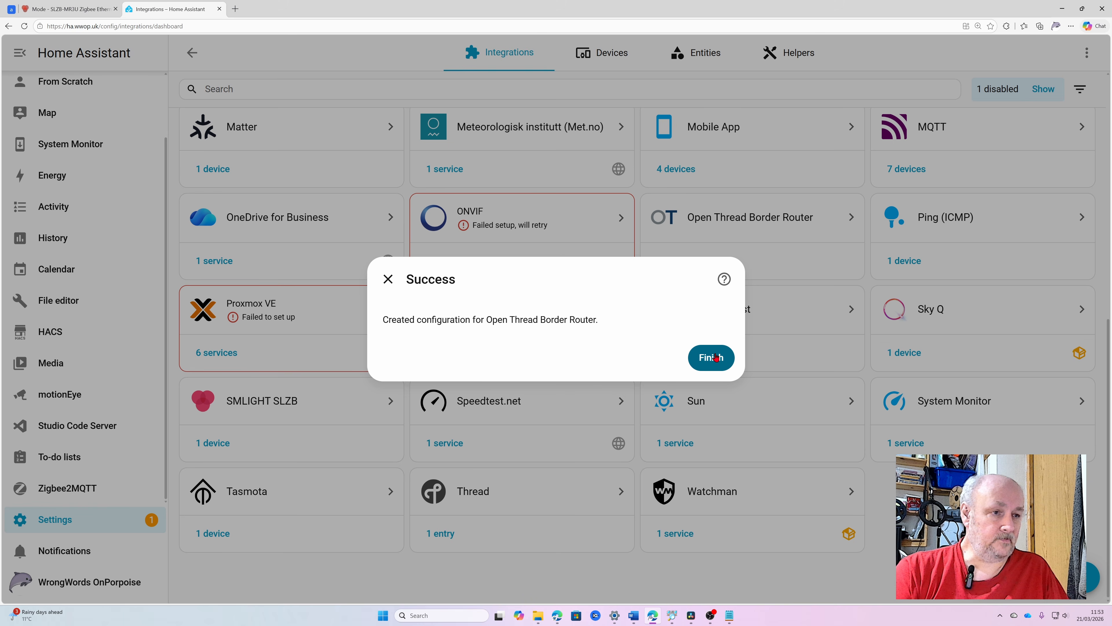
click(715, 357)
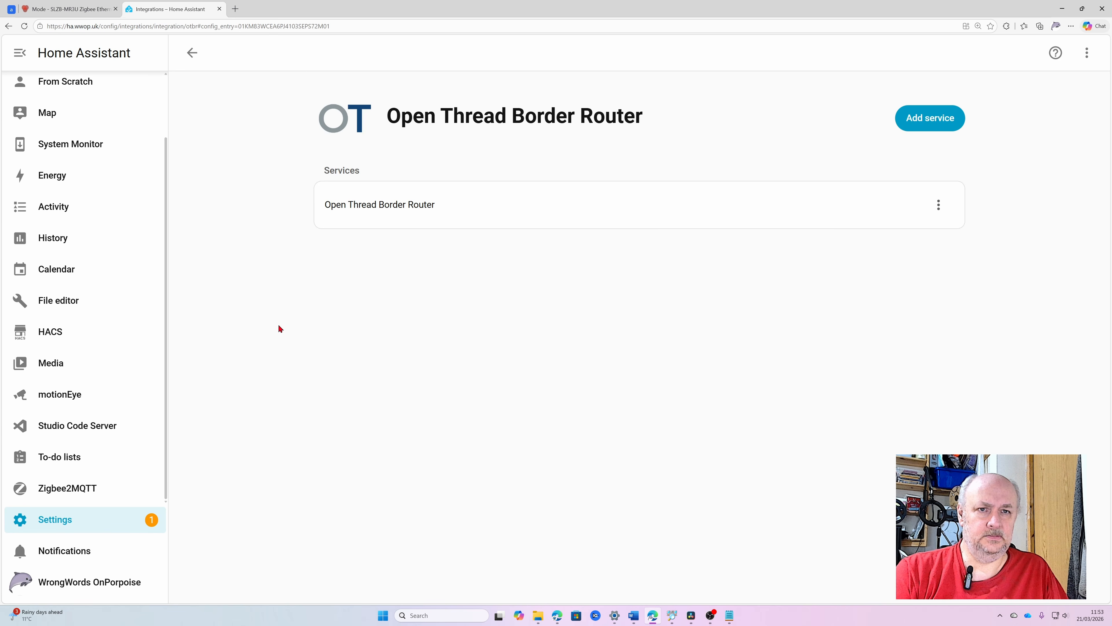
Return to the integrations overview, then open the page of the Matter device S4 and examine its details and controls.
key(alt+Left)
scroll(569, 133, up, 3)
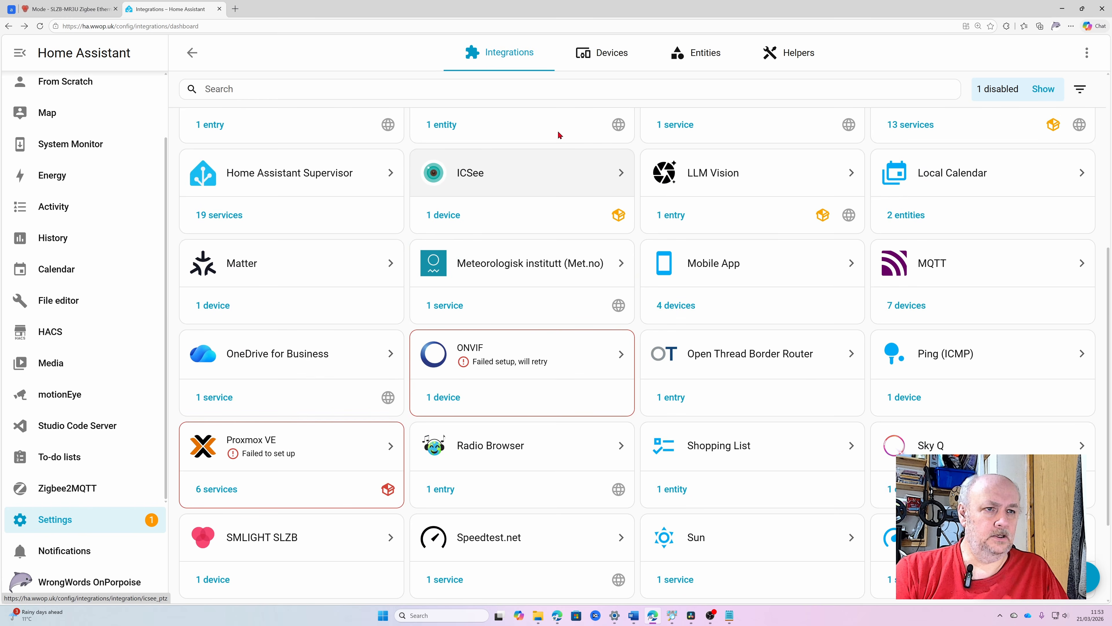
scroll(559, 135, up, 3)
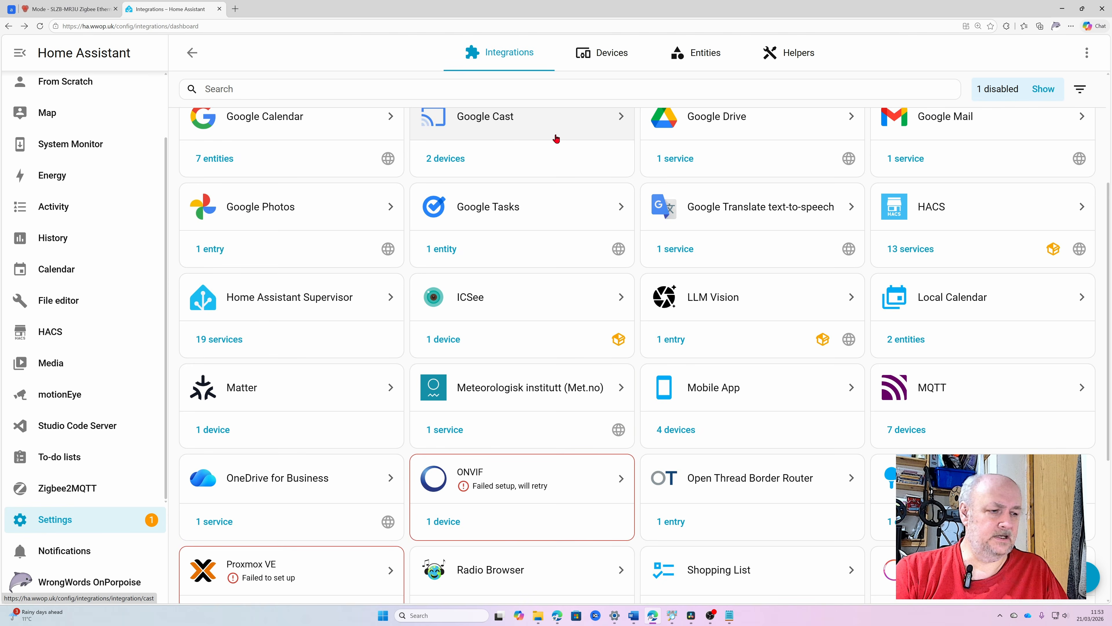
scroll(556, 138, up, 2)
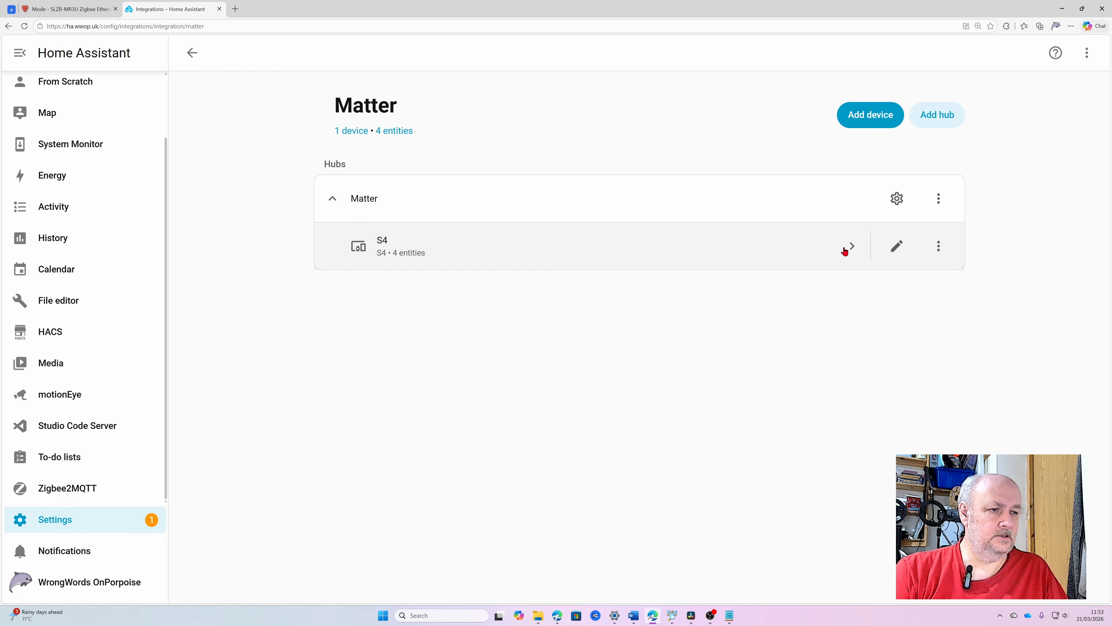
click(846, 248)
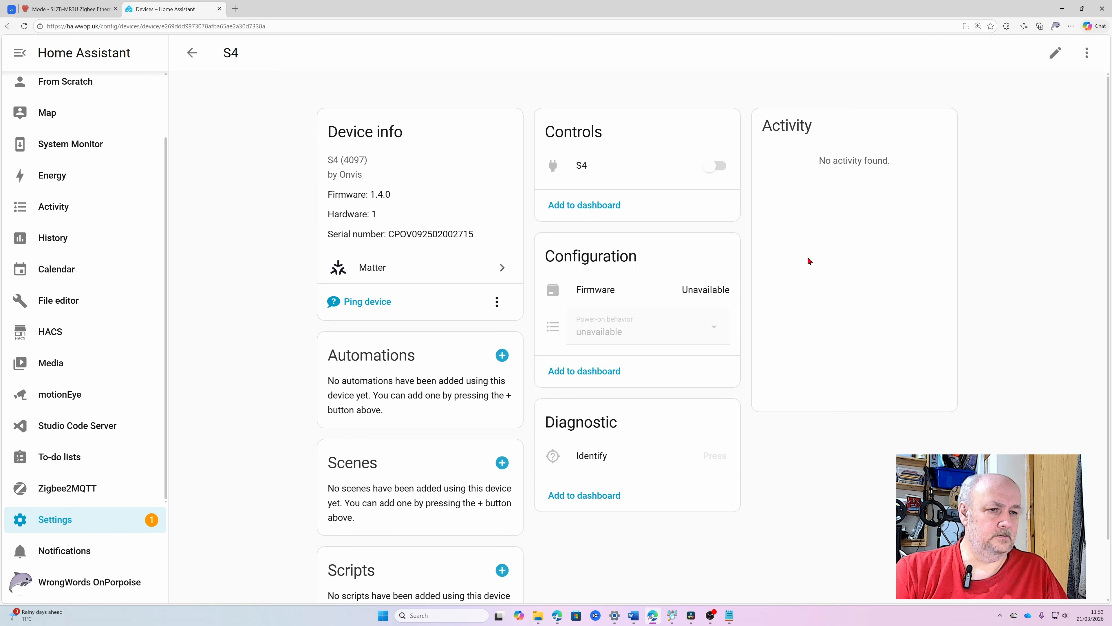
scroll(599, 229, down, 1)
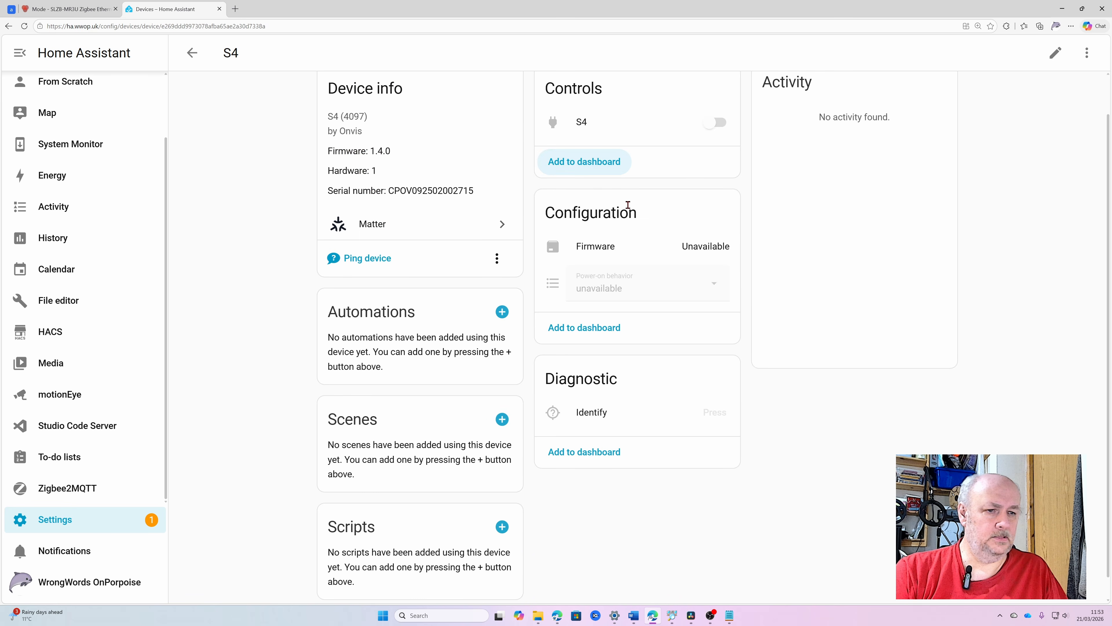
scroll(628, 206, up, 1)
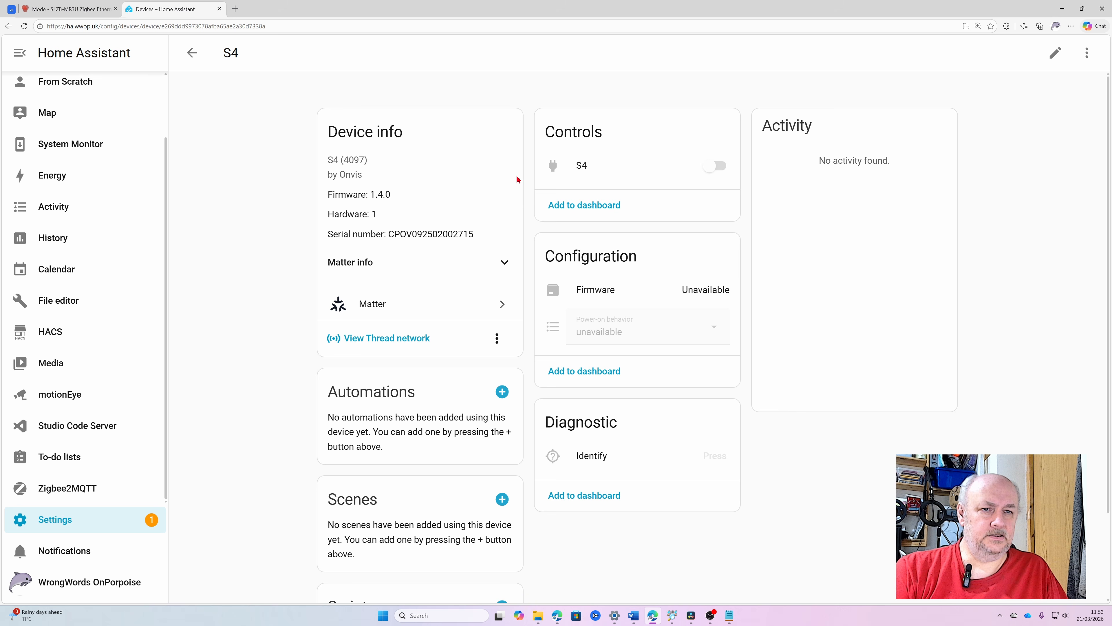
Delete the S4 Matter device from its device page, confirm the deletion, and return to the main Settings overview.
click(1087, 52)
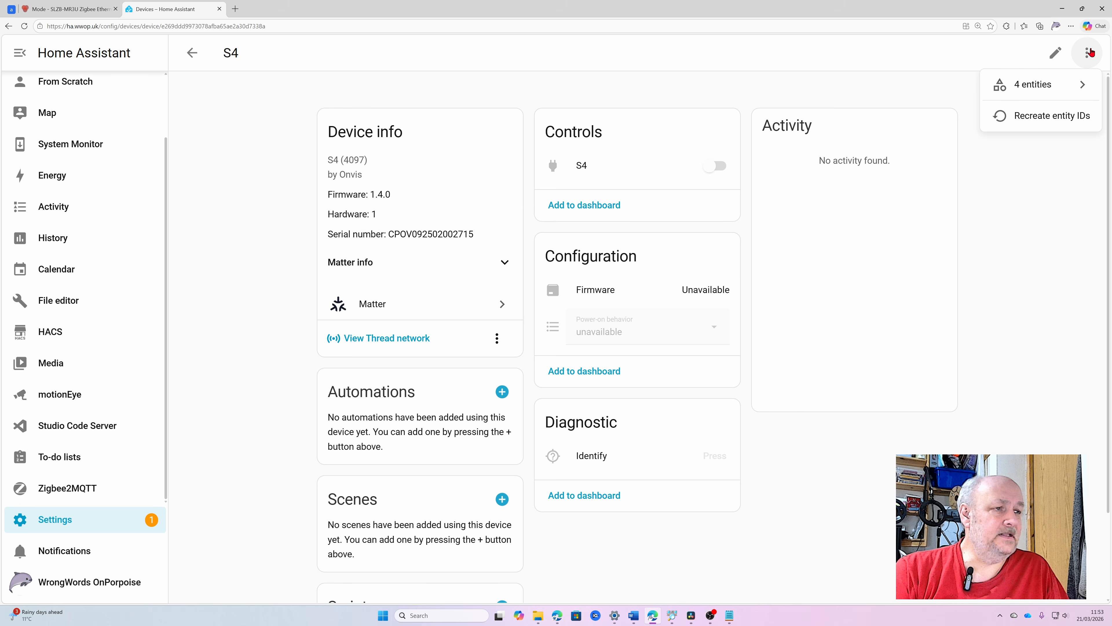
click(497, 339)
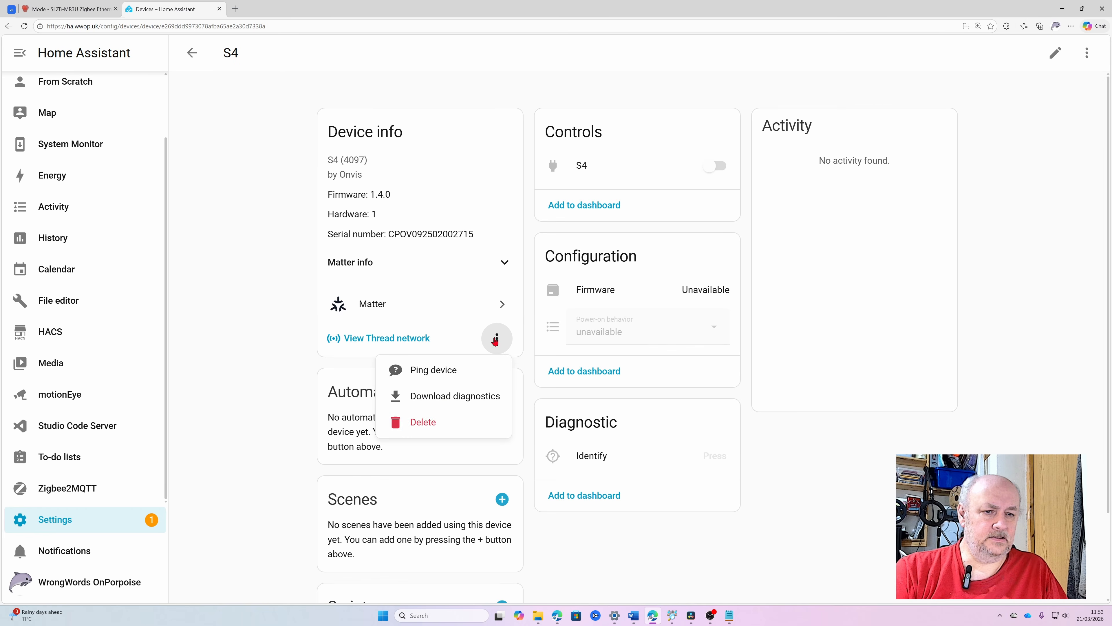
click(470, 426)
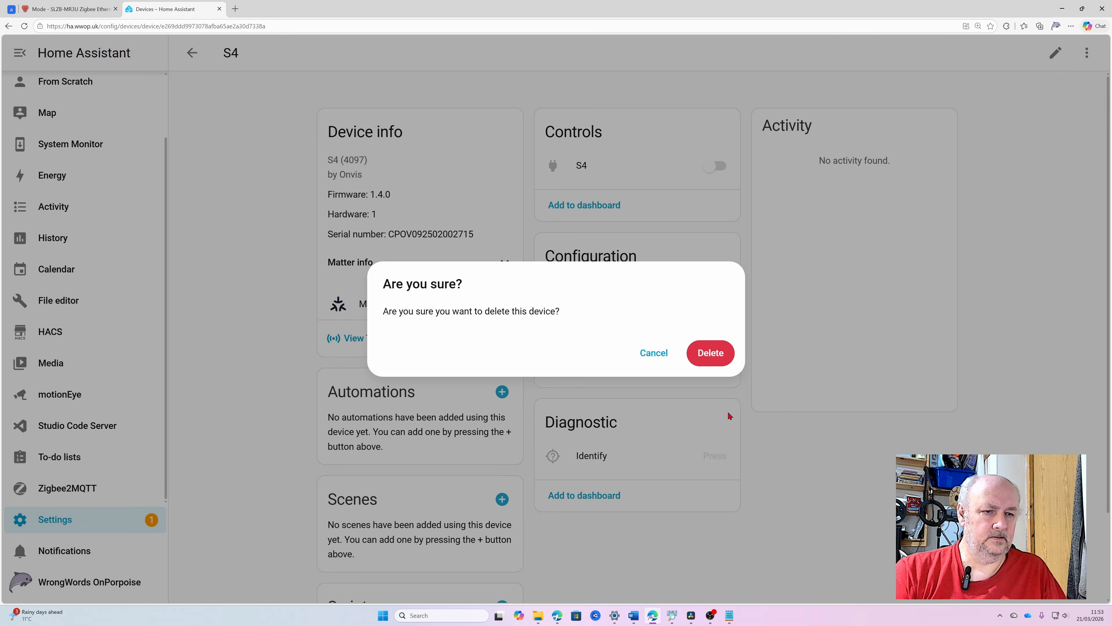
click(697, 351)
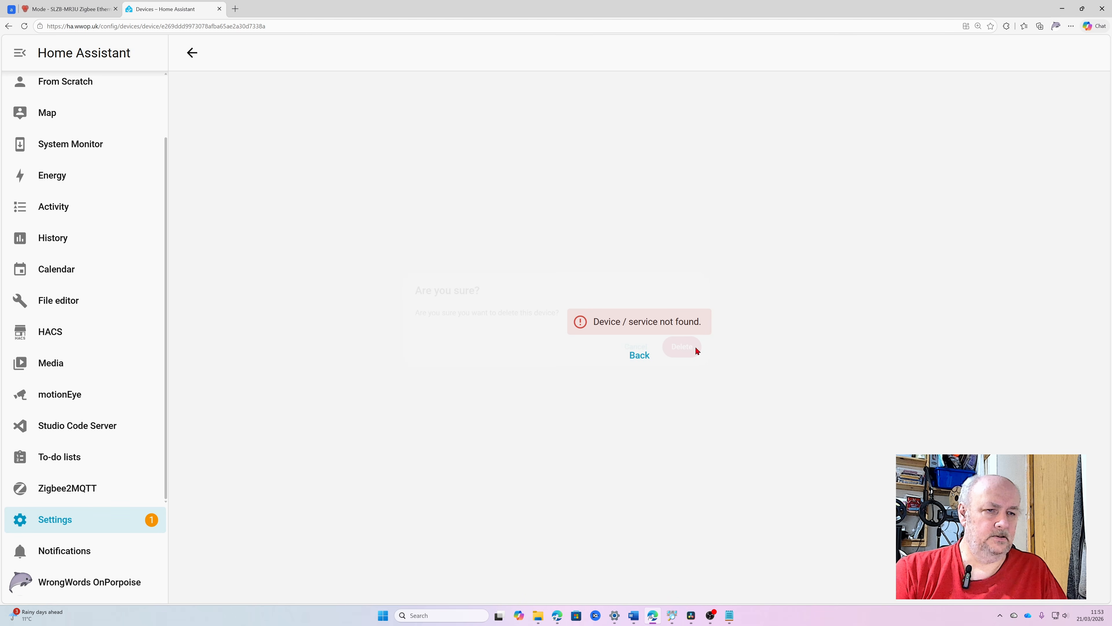
click(193, 53)
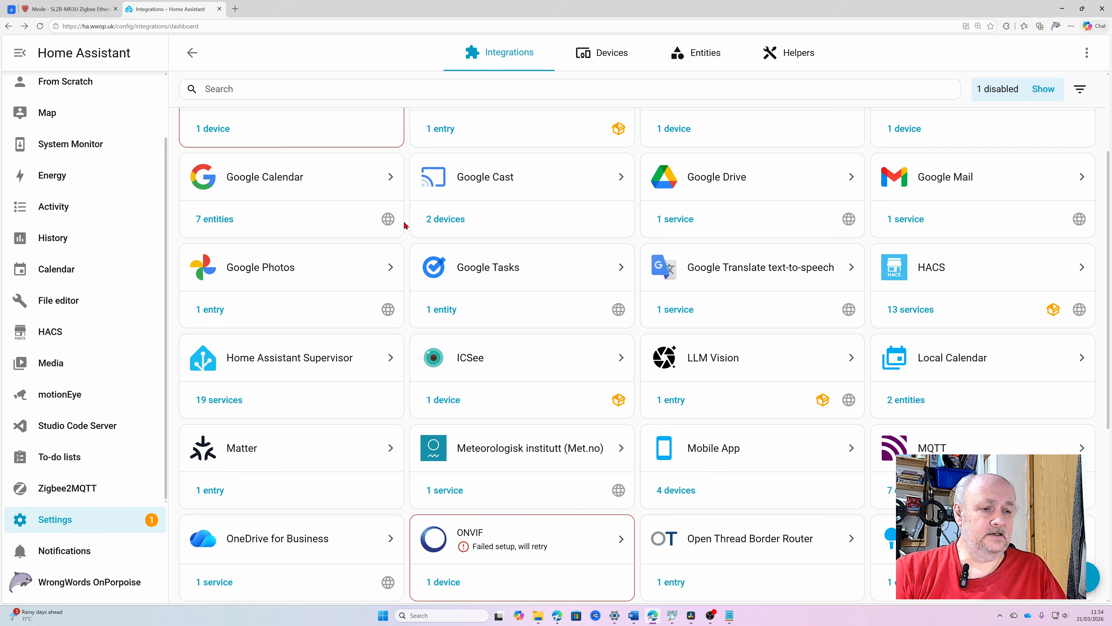
click(49, 524)
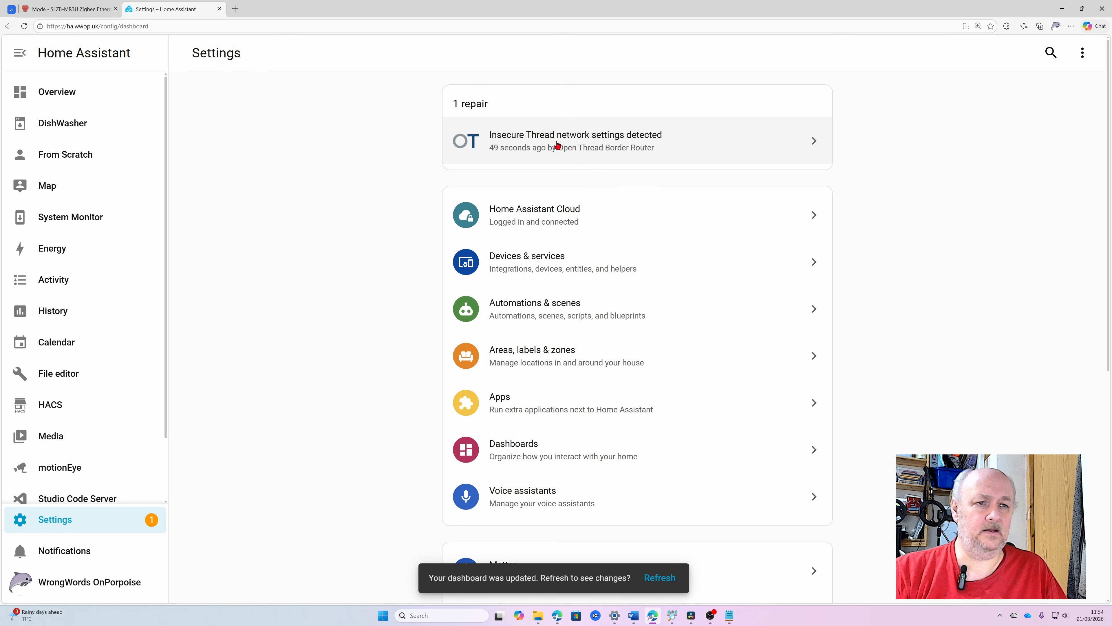
Switch to the SLZB-MR3U control panel's OTBR page, update the border router's HEX-encoded TLVs and acknowledge the message.
click(649, 594)
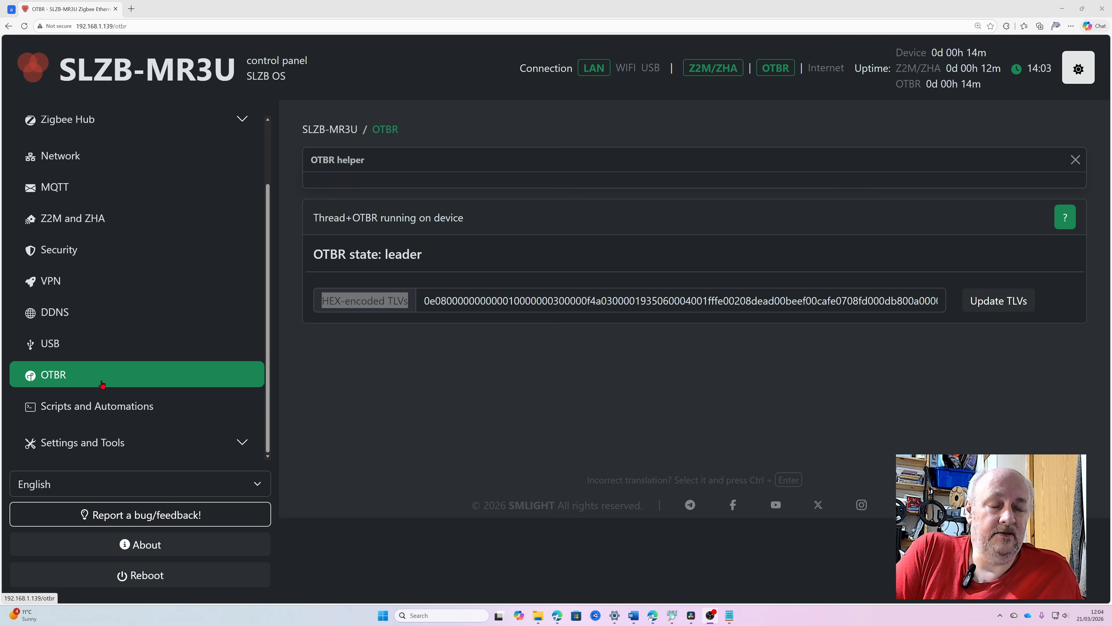
click(992, 302)
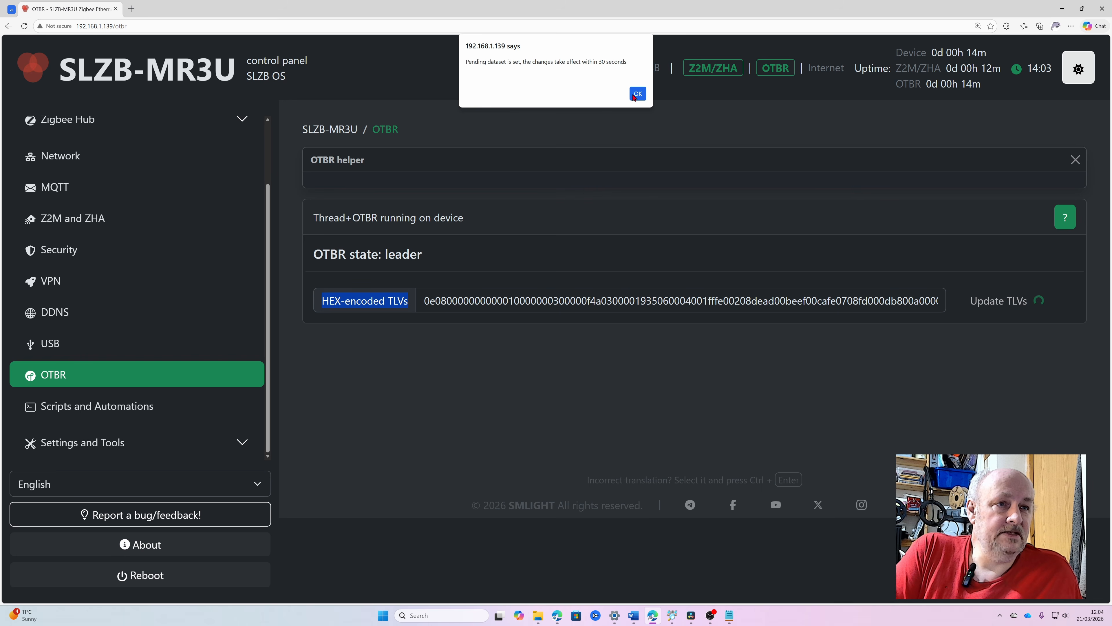
click(637, 94)
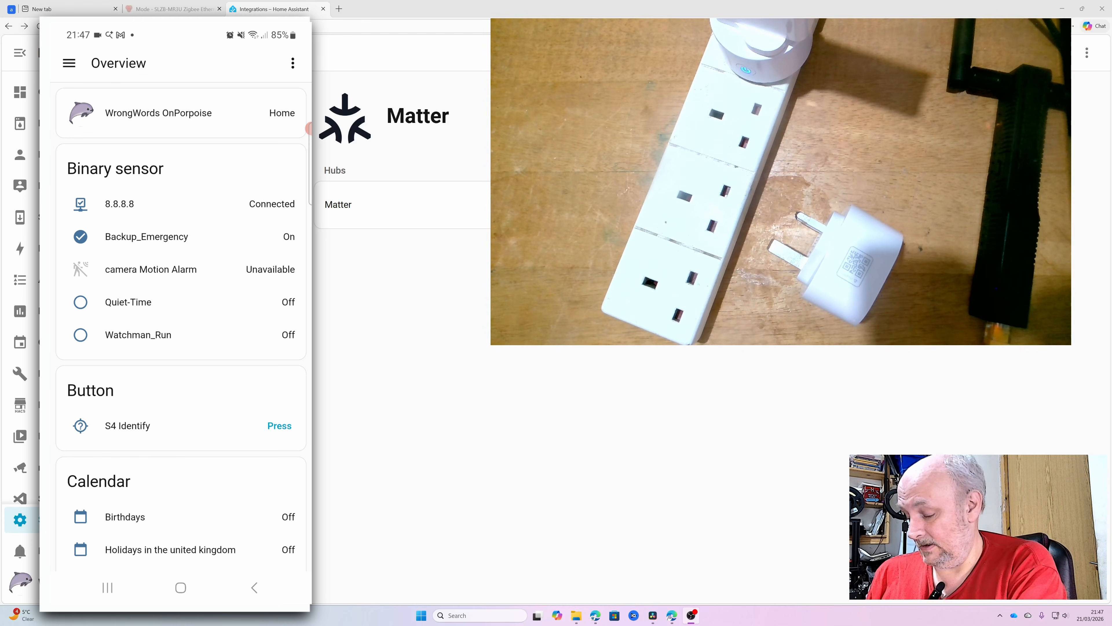
Switch to the Home Assistant phone app and open the Matter page in its settings.
click(69, 63)
scroll(134, 280, down, 3)
click(105, 484)
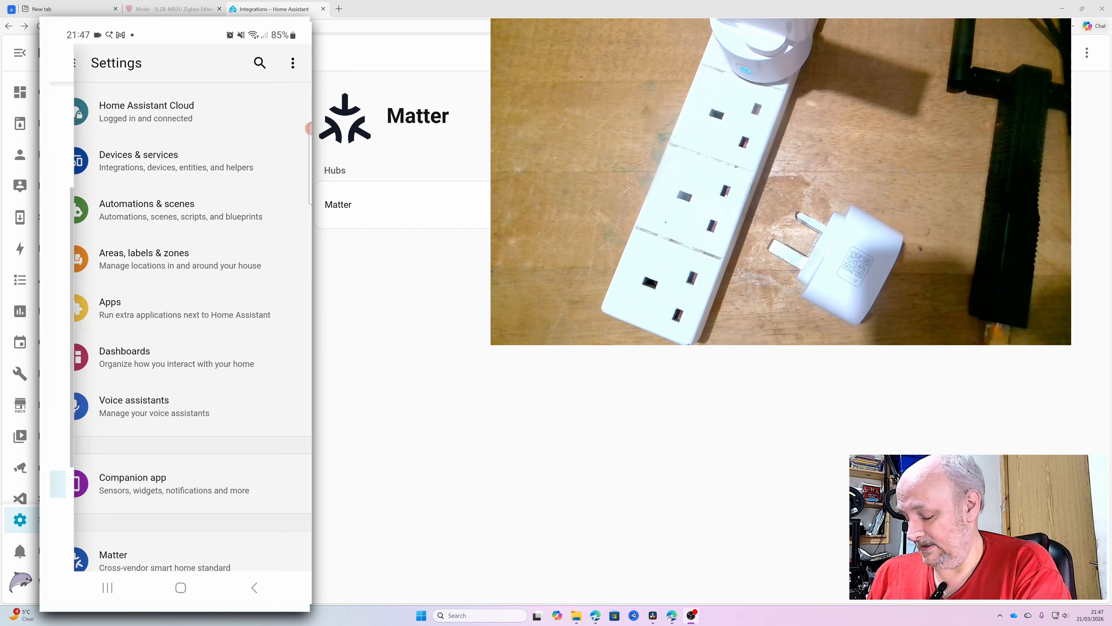
scroll(180, 315, down, 7)
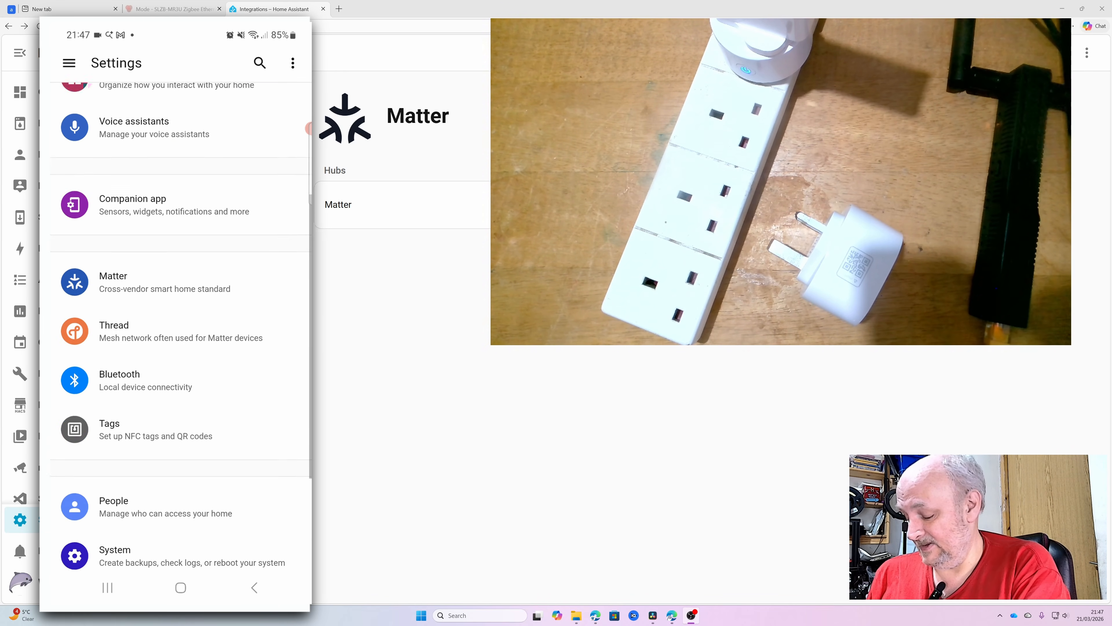
click(131, 239)
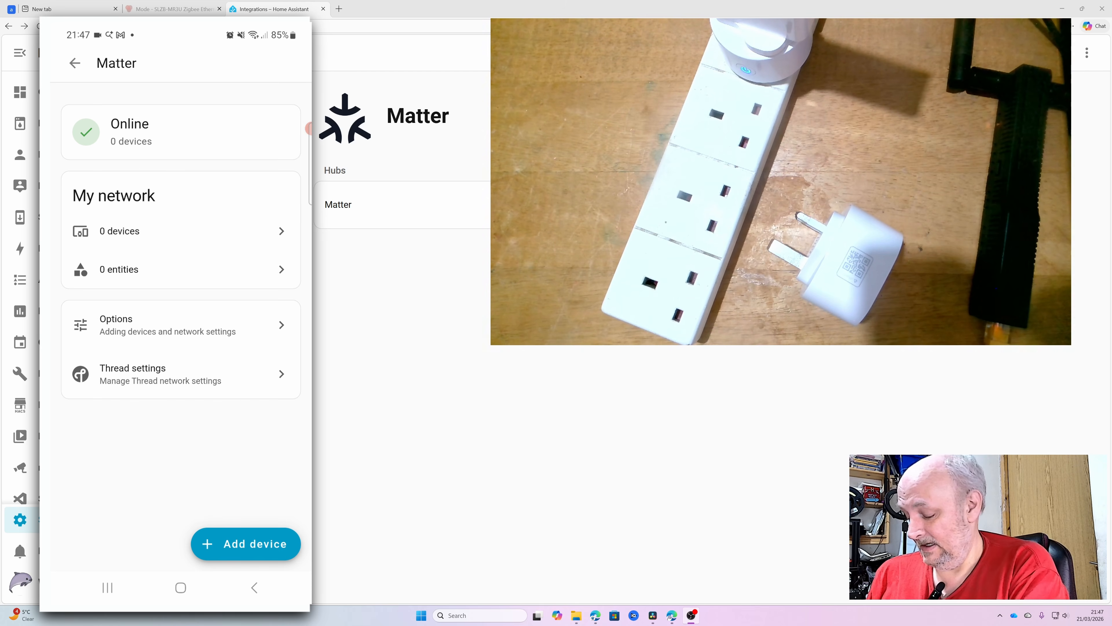
Add the smart plug as a new Matter device by scanning its QR code, and complete the guided setup.
click(246, 543)
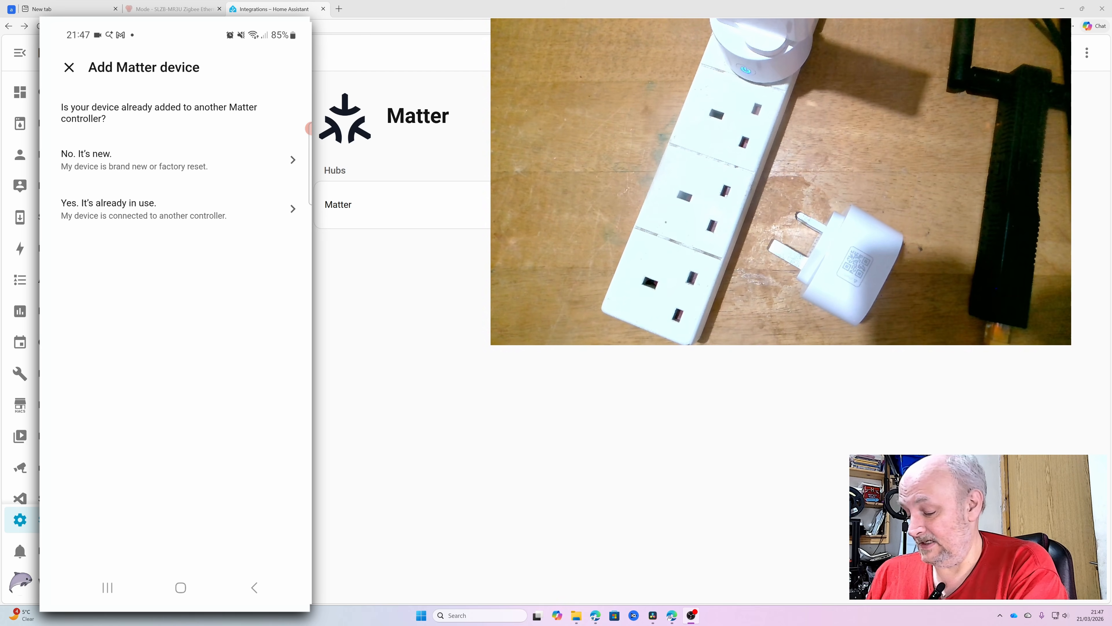
click(175, 160)
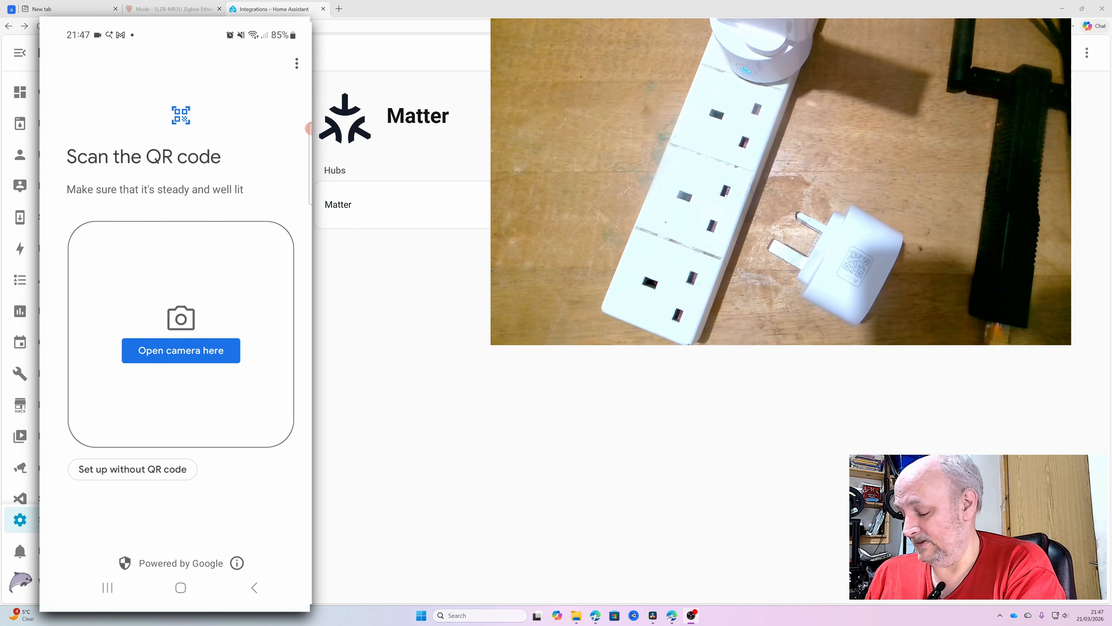
click(181, 351)
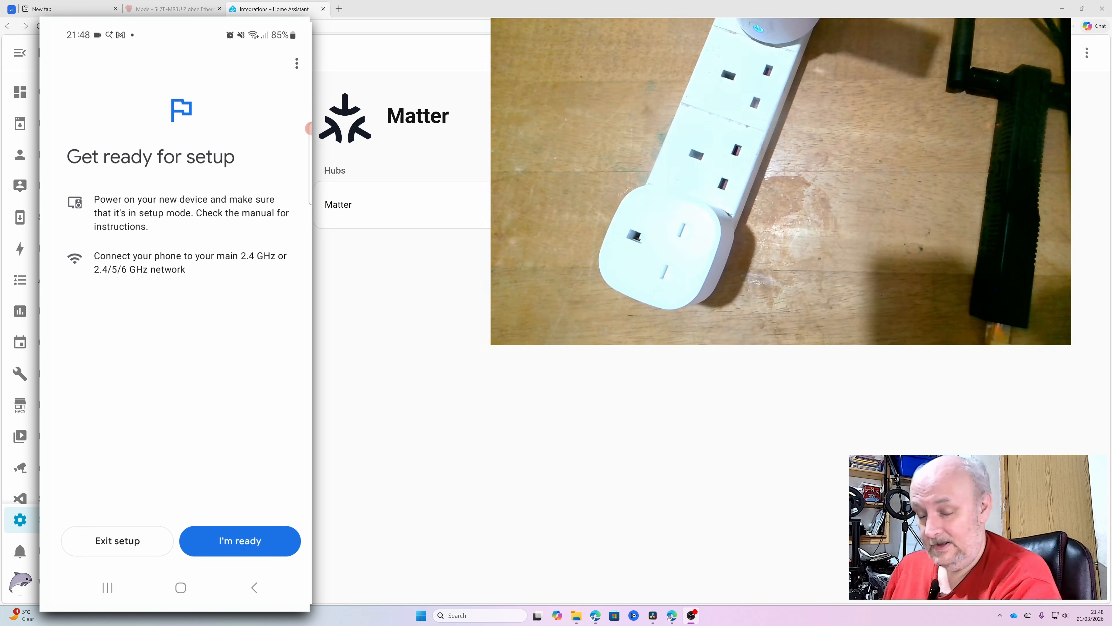
click(240, 541)
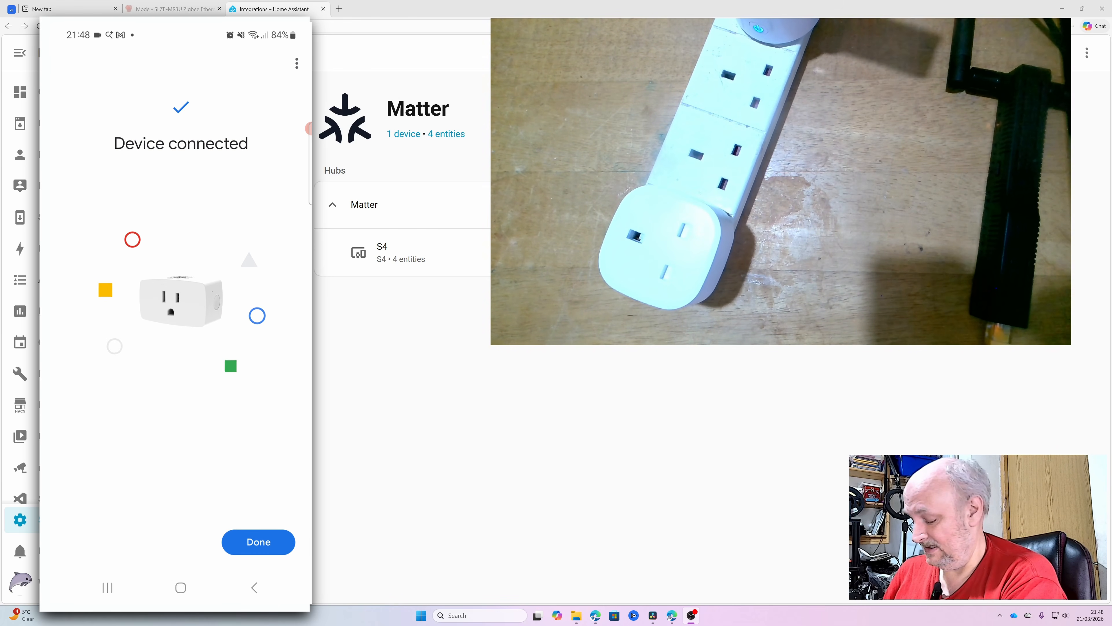
click(258, 542)
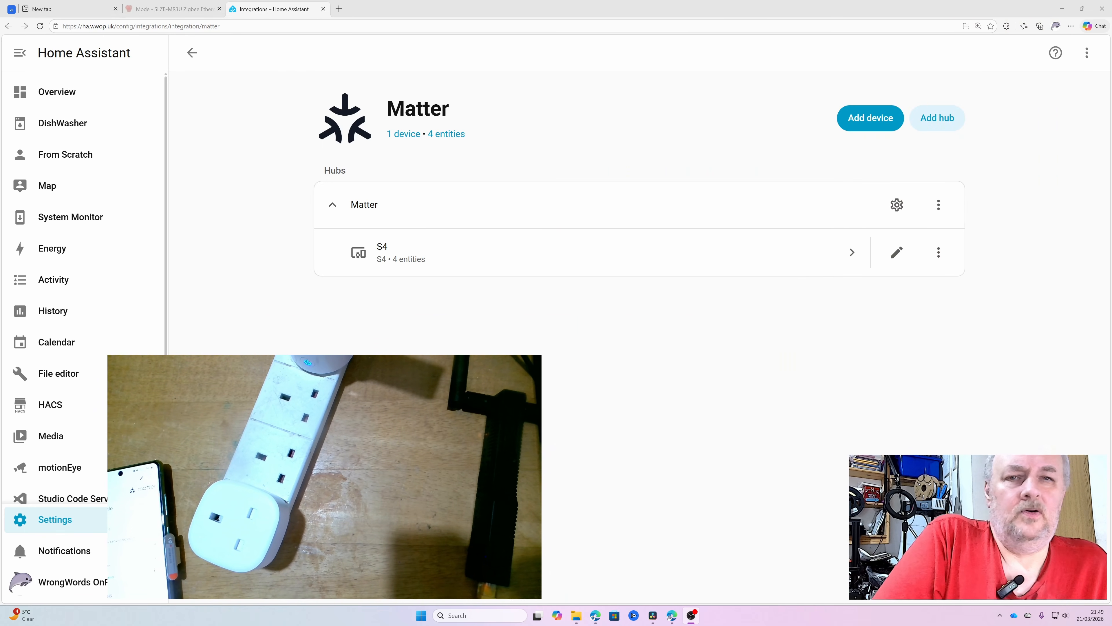
Open the S4 device page in the desktop browser and test the plug by switching it on and off twice.
click(390, 259)
scroll(509, 265, down, 2)
scroll(509, 263, up, 2)
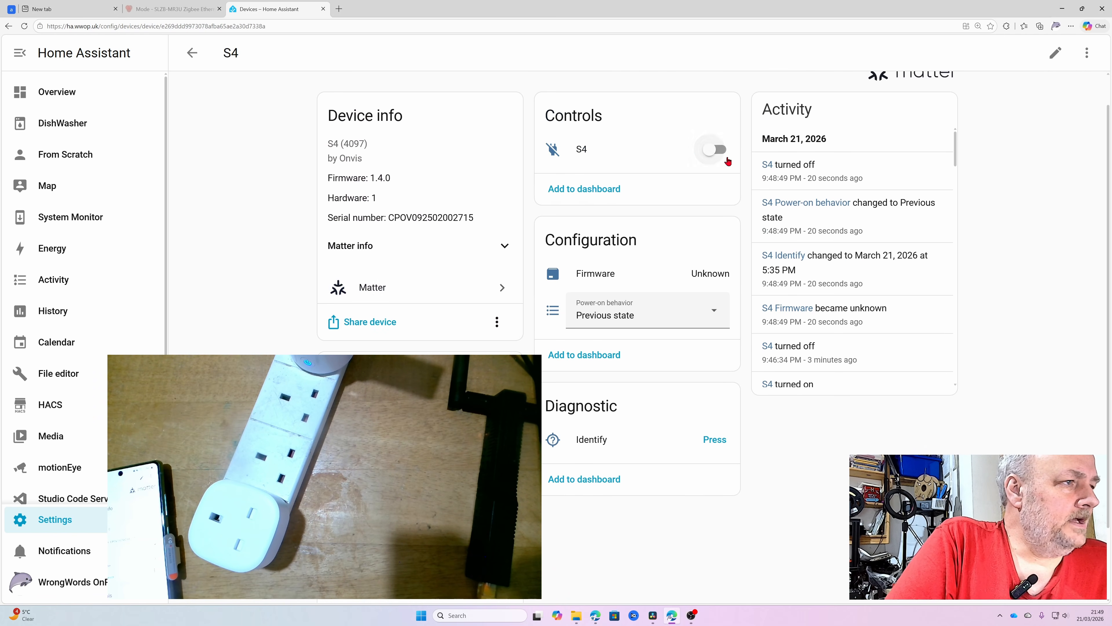
click(712, 151)
click(713, 151)
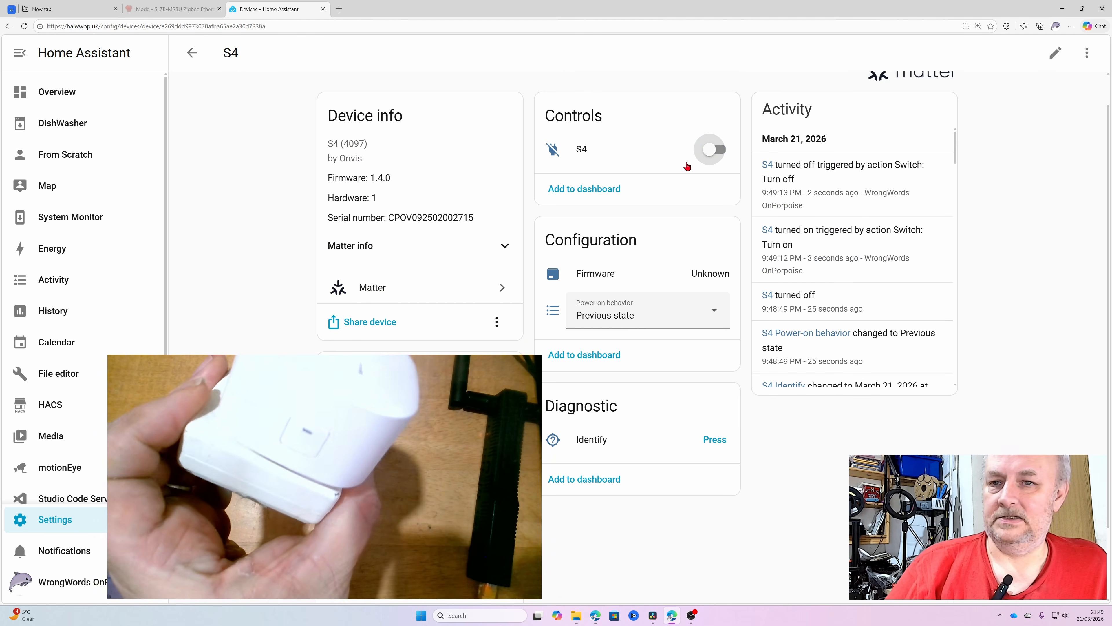
click(726, 153)
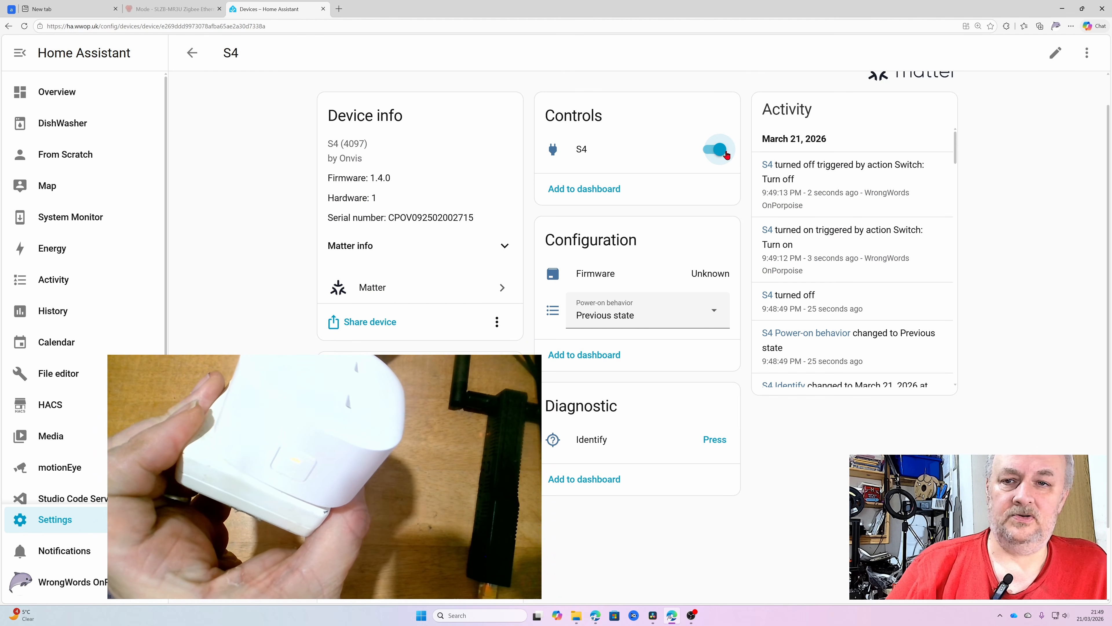
click(706, 155)
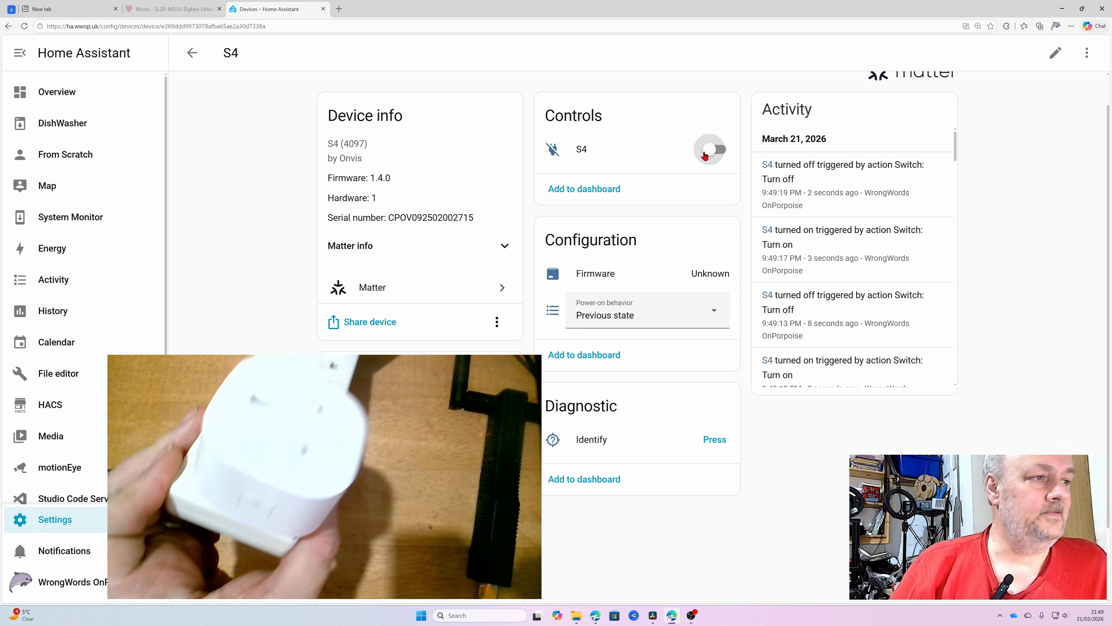